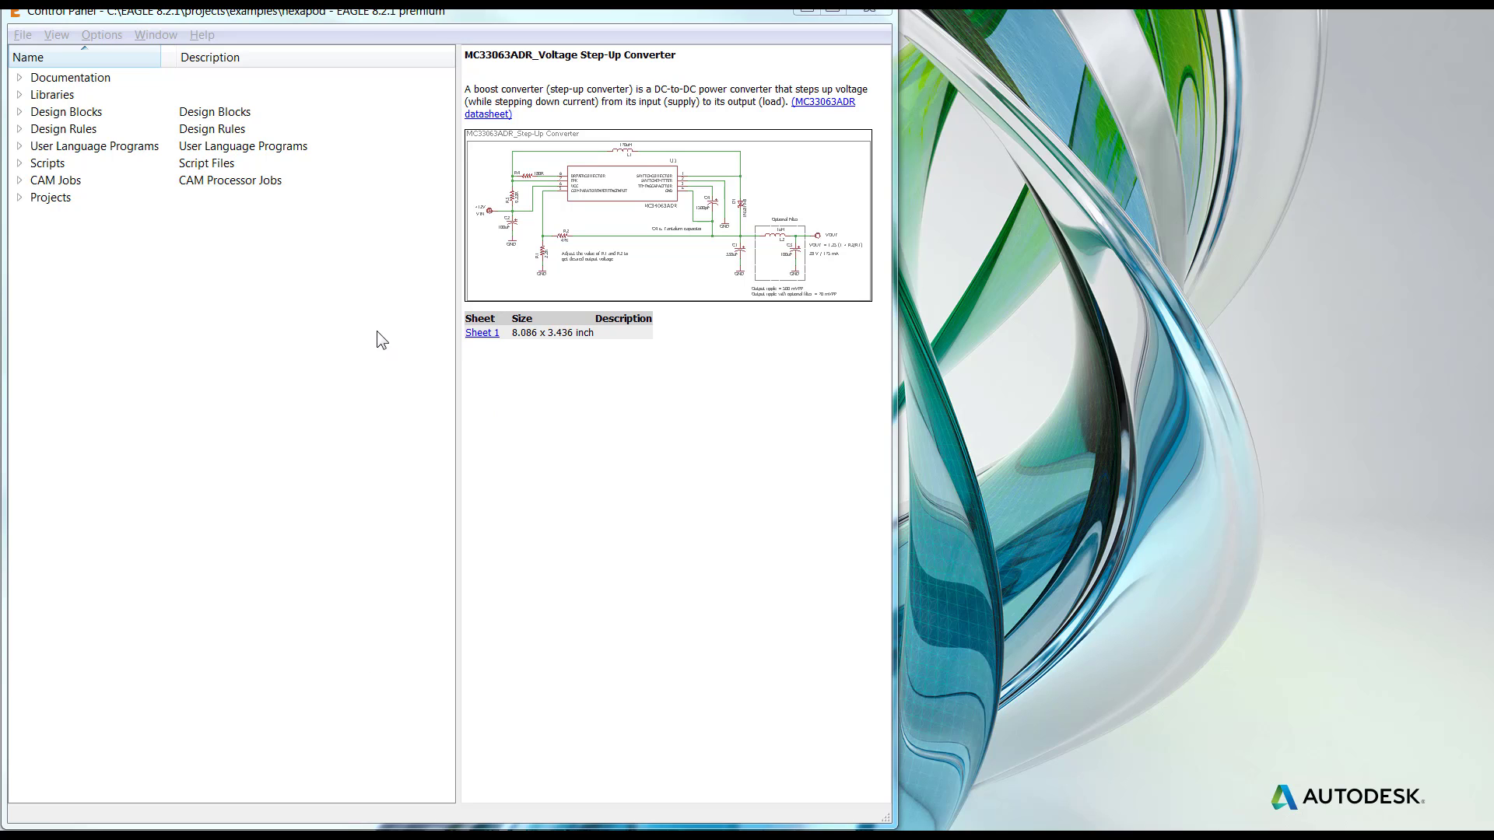
Create a new empty library and place its narrower, taller window on the screen's right side
click(23, 34)
mouse_move(68, 58)
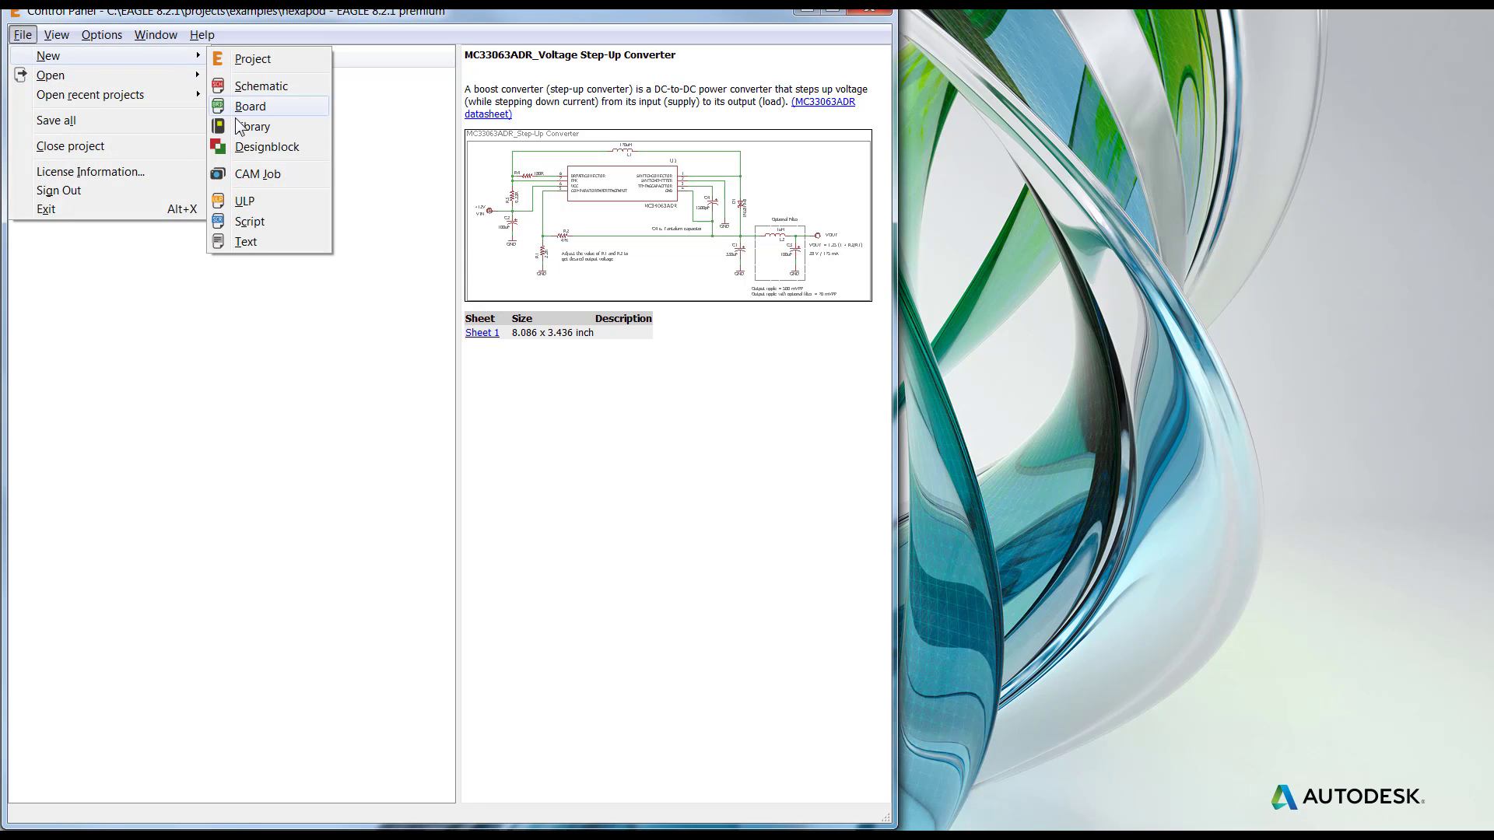
click(243, 128)
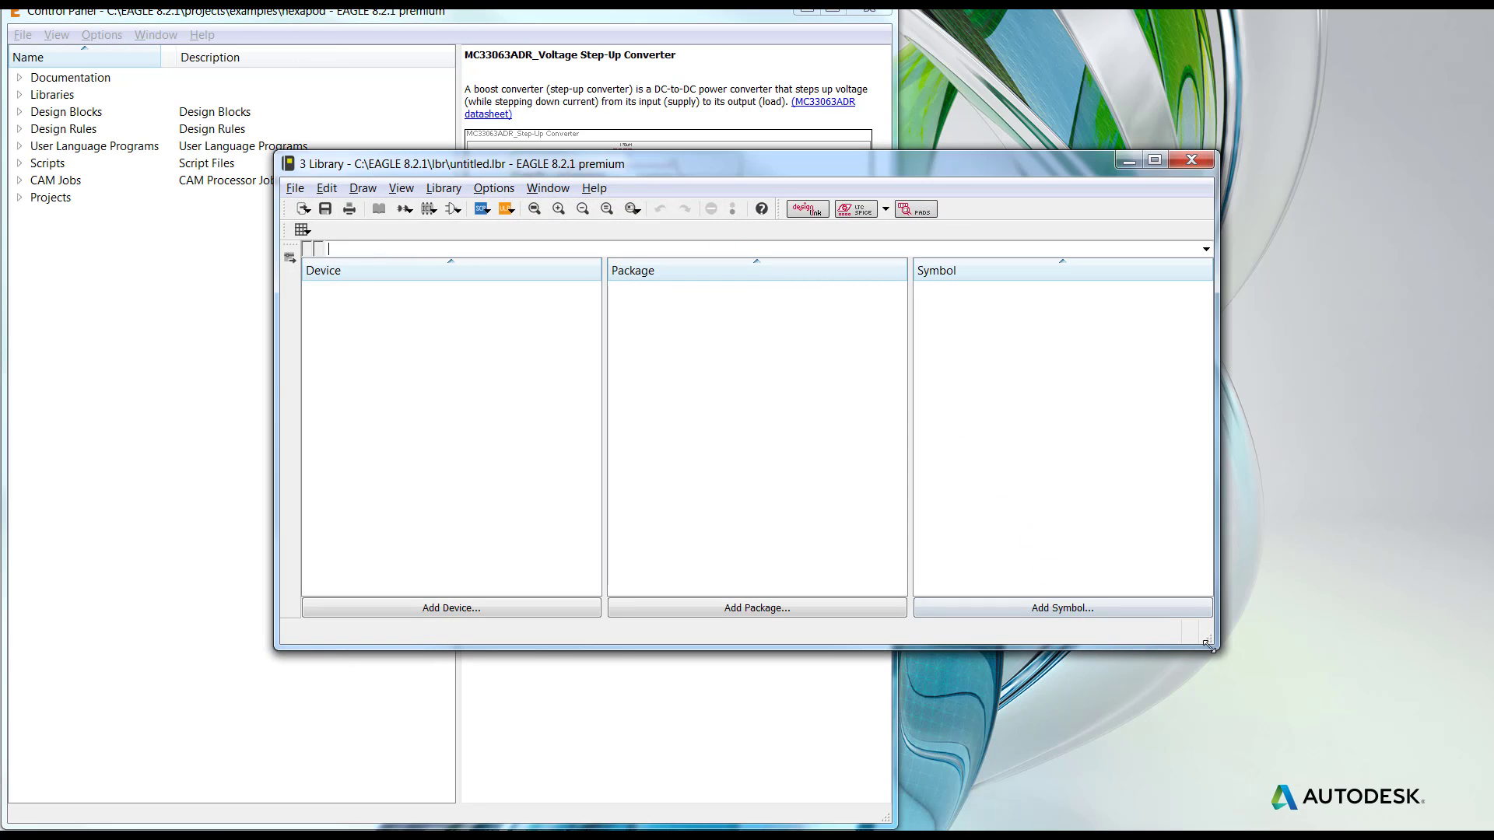
drag(1212, 653, 821, 779)
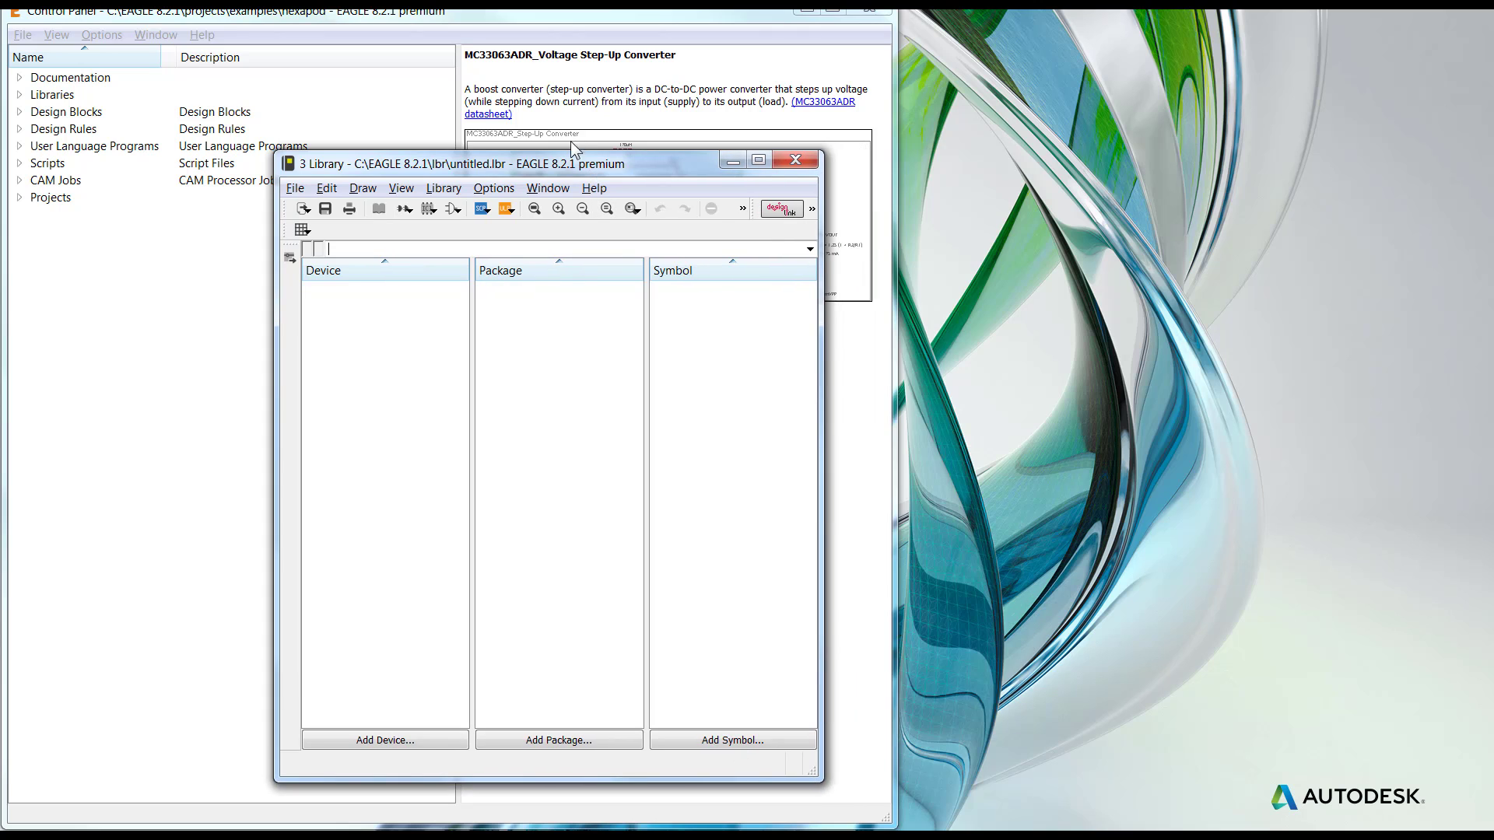
drag(655, 176, 1284, 29)
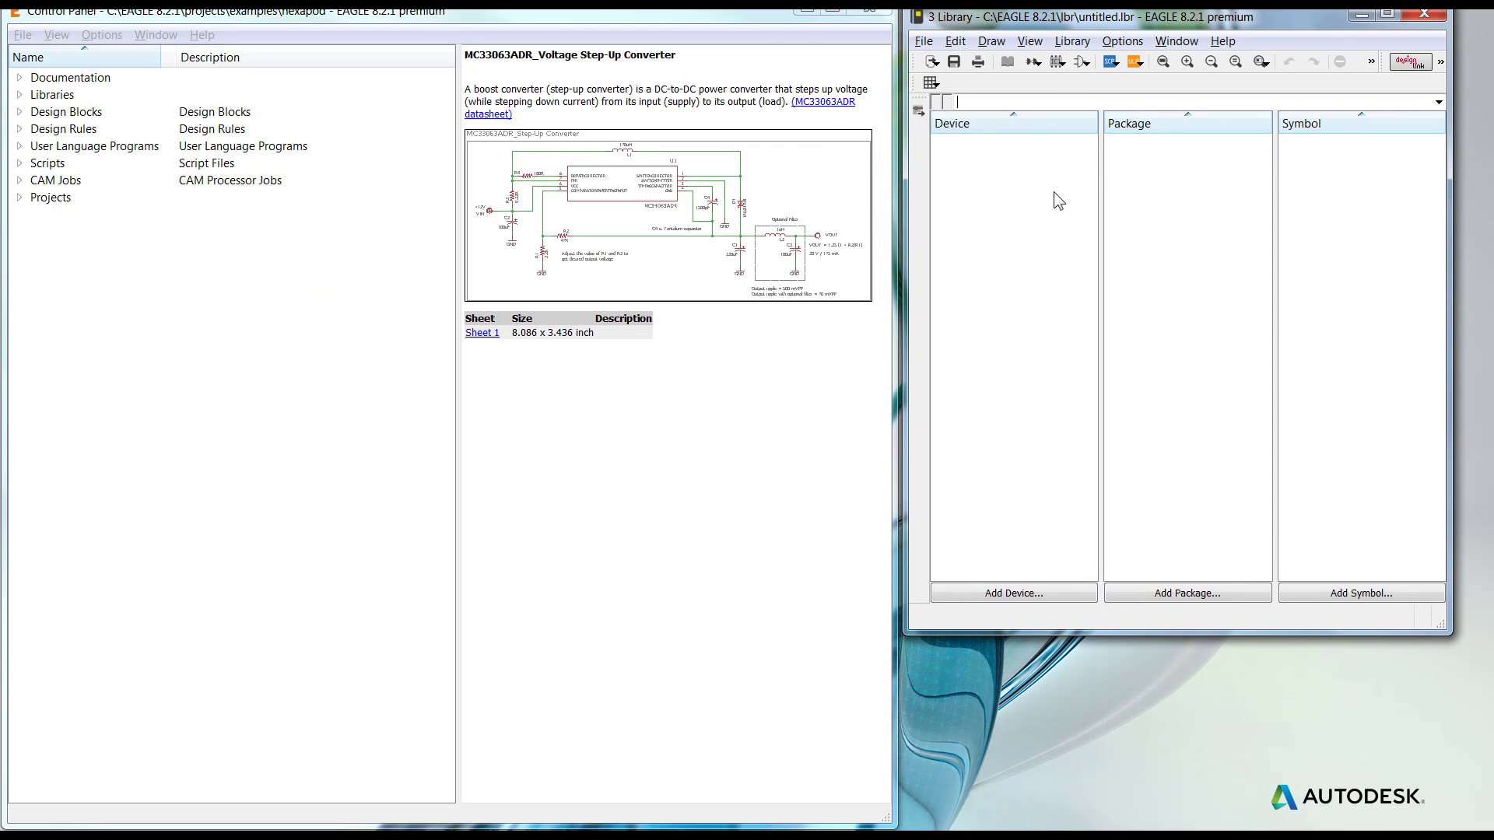
Expand Libraries > Managed Libraries > con-lsta.lbr in the Control Panel and preview the FE05-1 female header
click(23, 99)
click(20, 94)
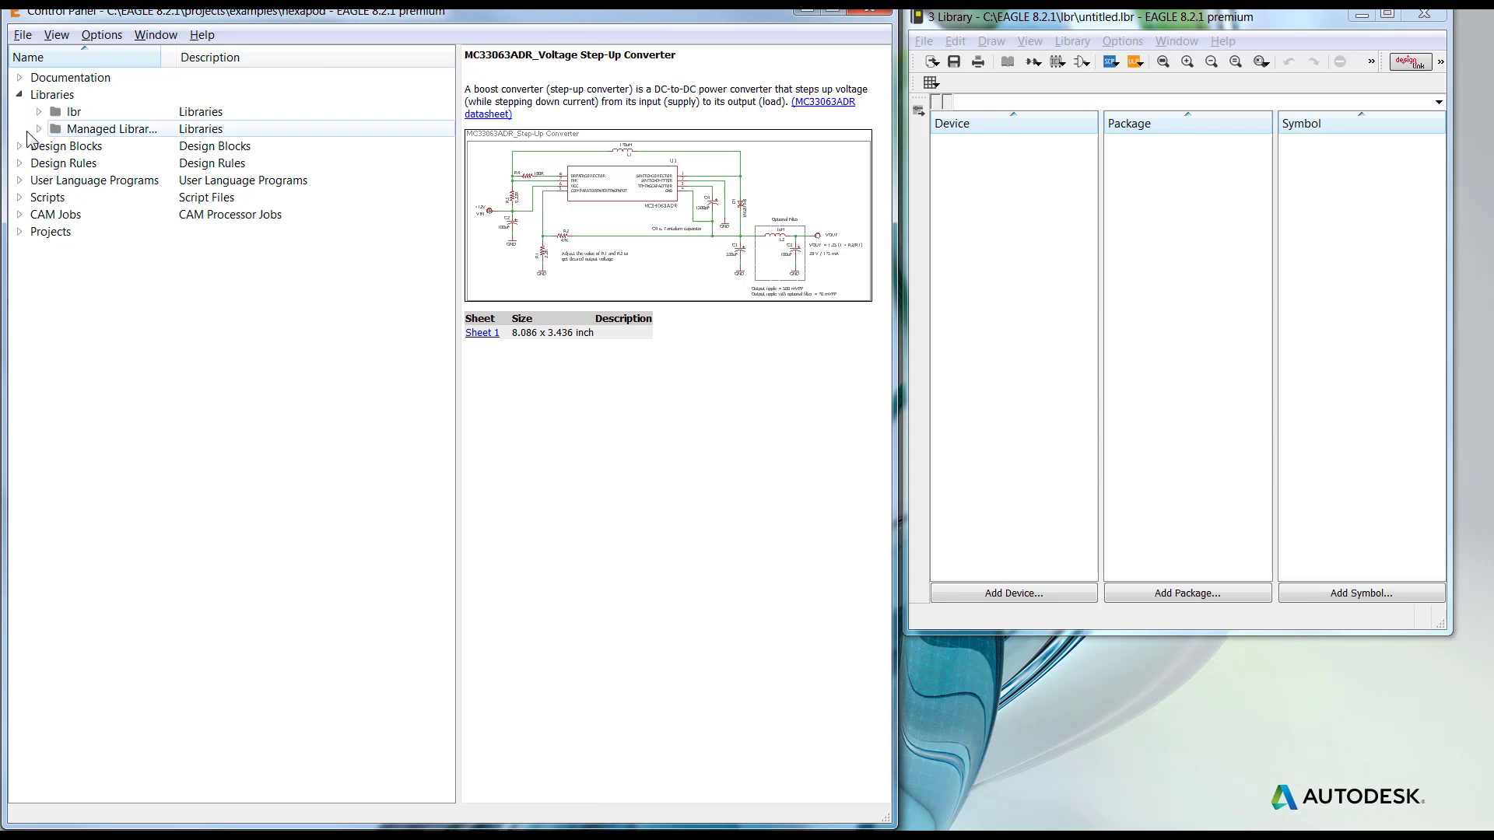
click(39, 129)
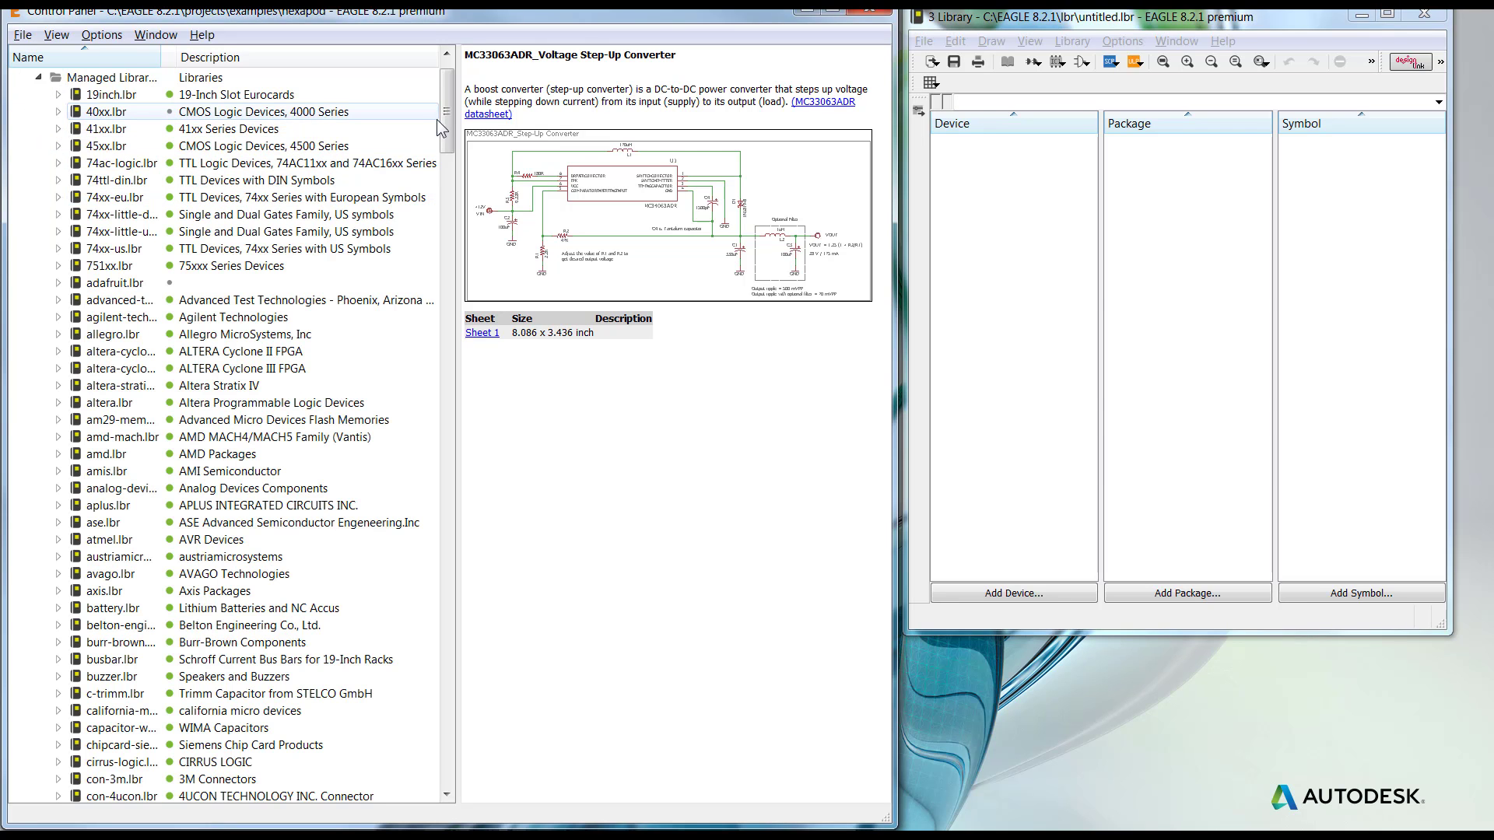
drag(448, 120, 446, 238)
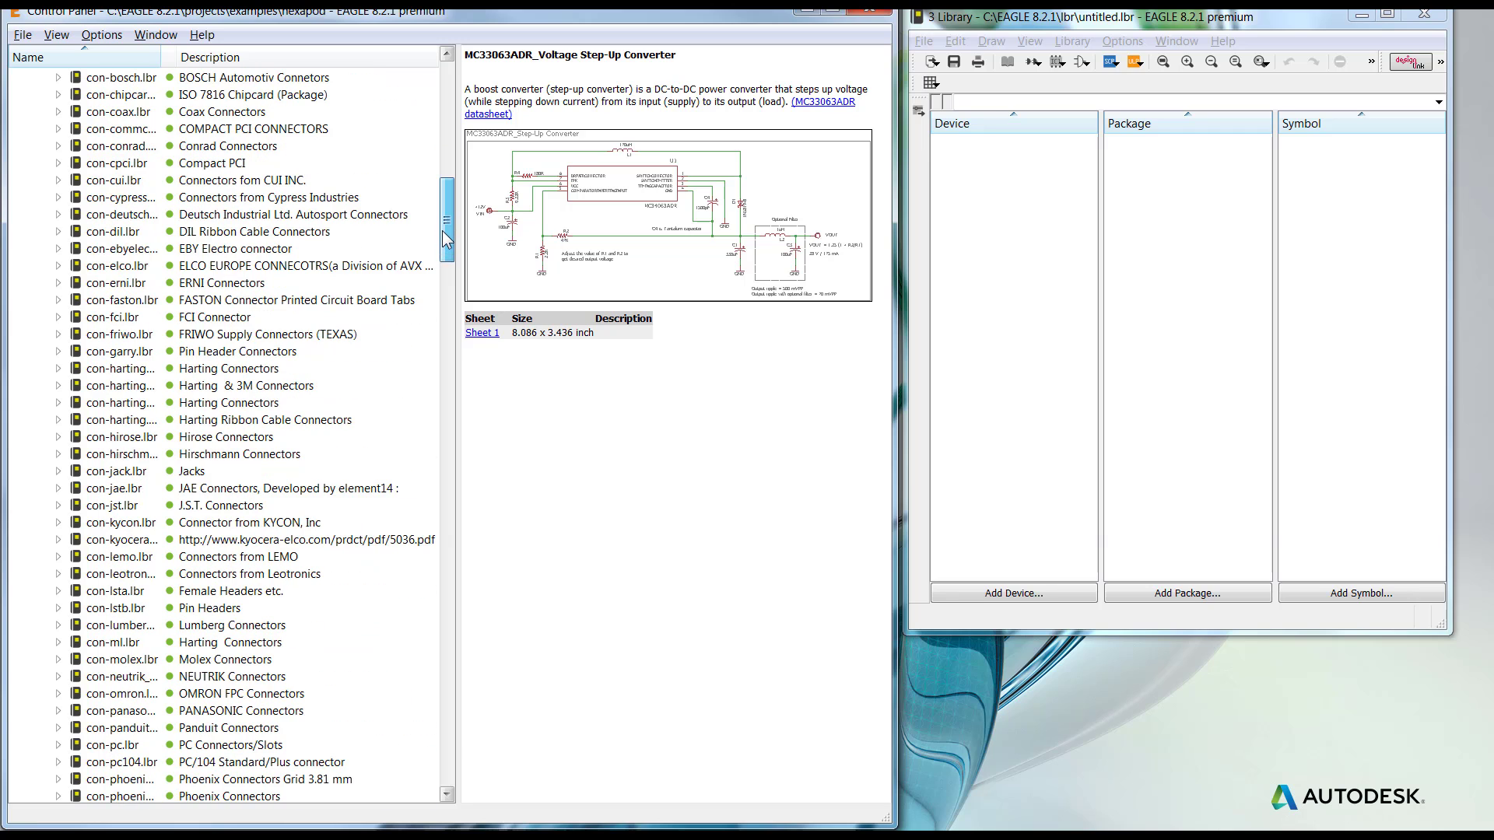
click(57, 591)
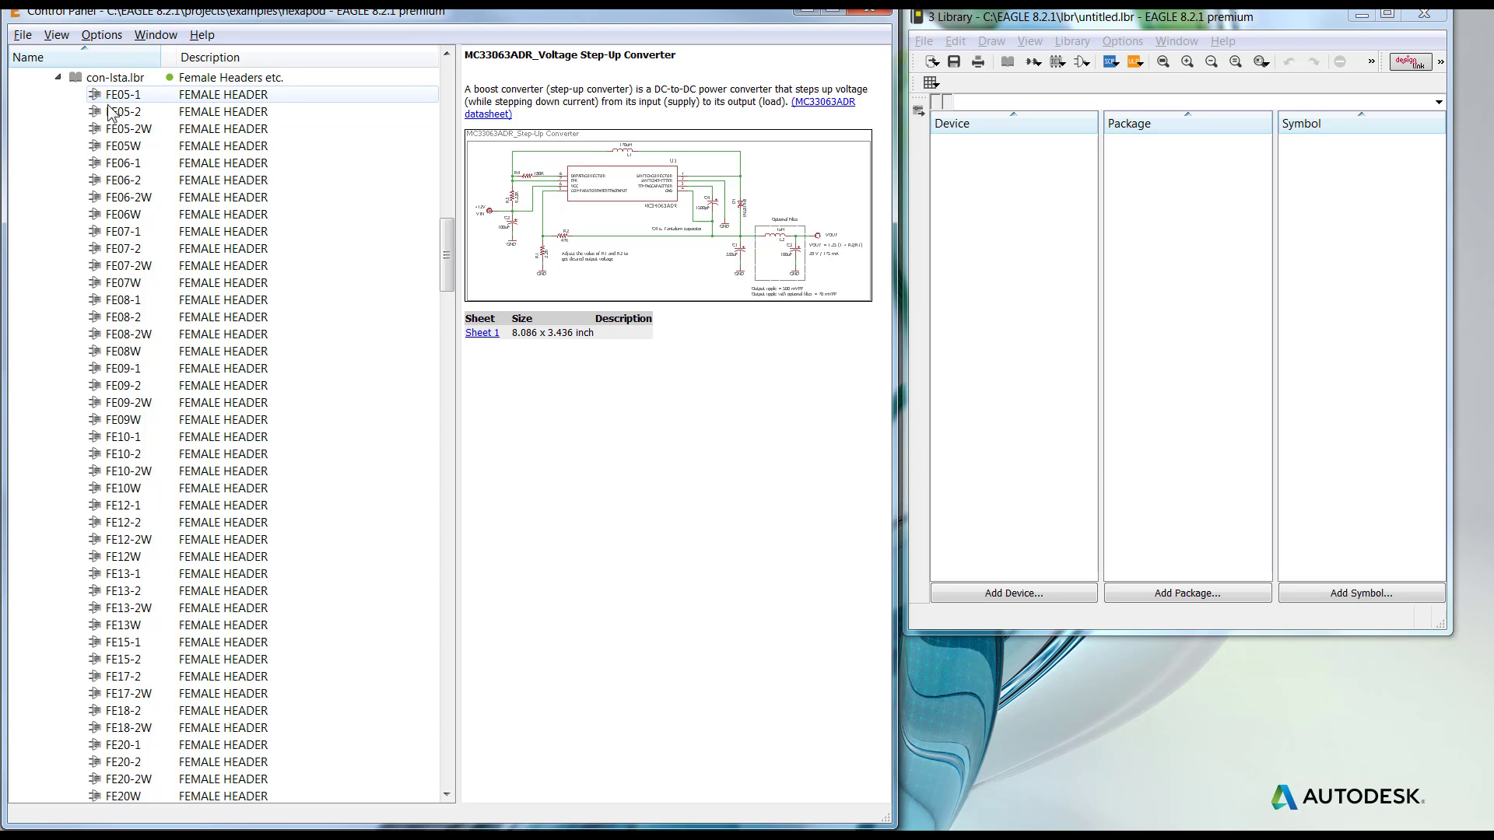
click(204, 94)
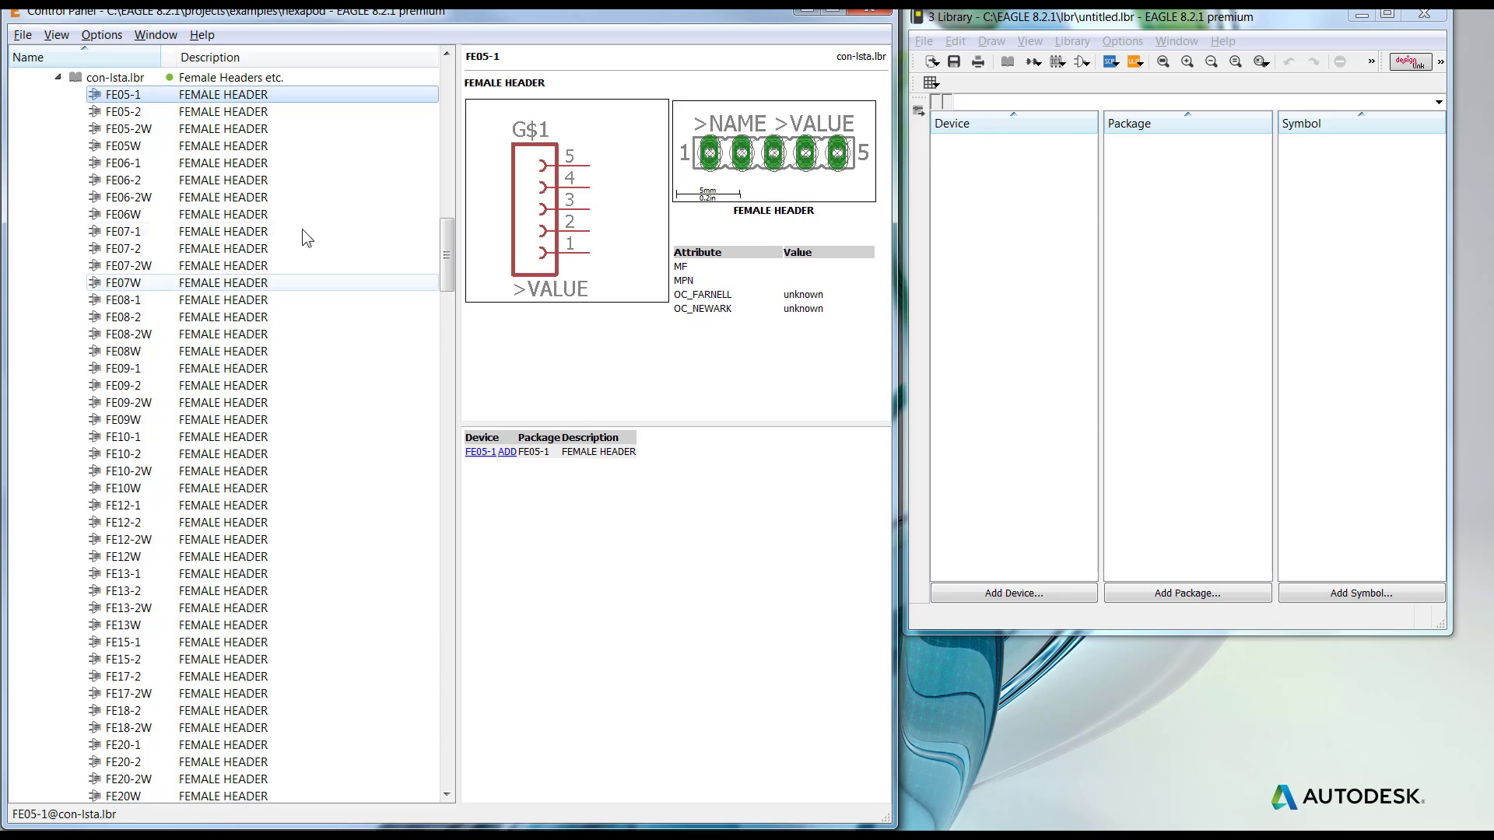
Copy the FE05-1 device from con-lsta into untitled.lbr, opening it in the device editor
drag(134, 103, 1127, 324)
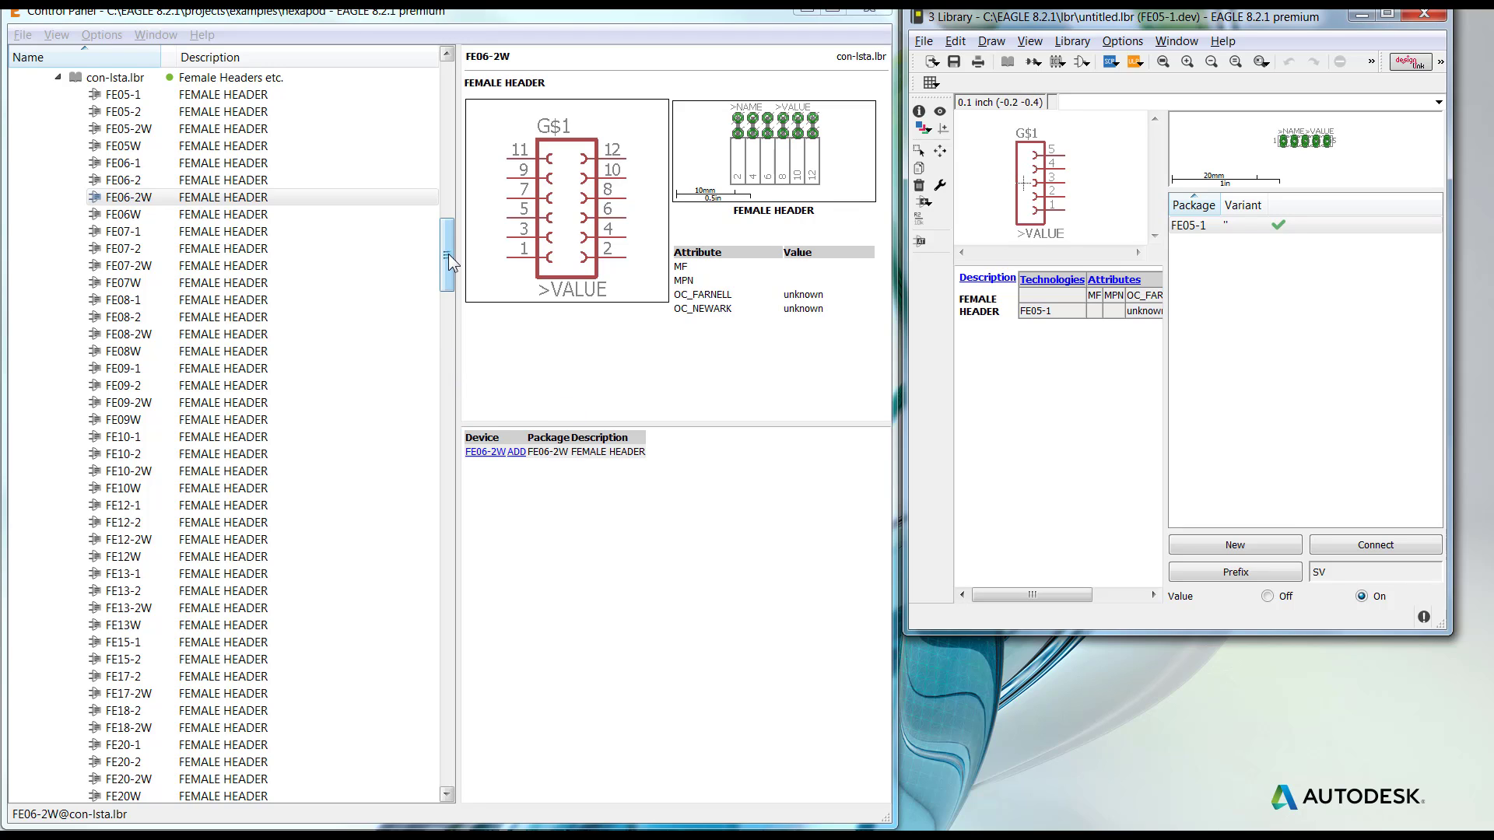
drag(448, 254, 450, 306)
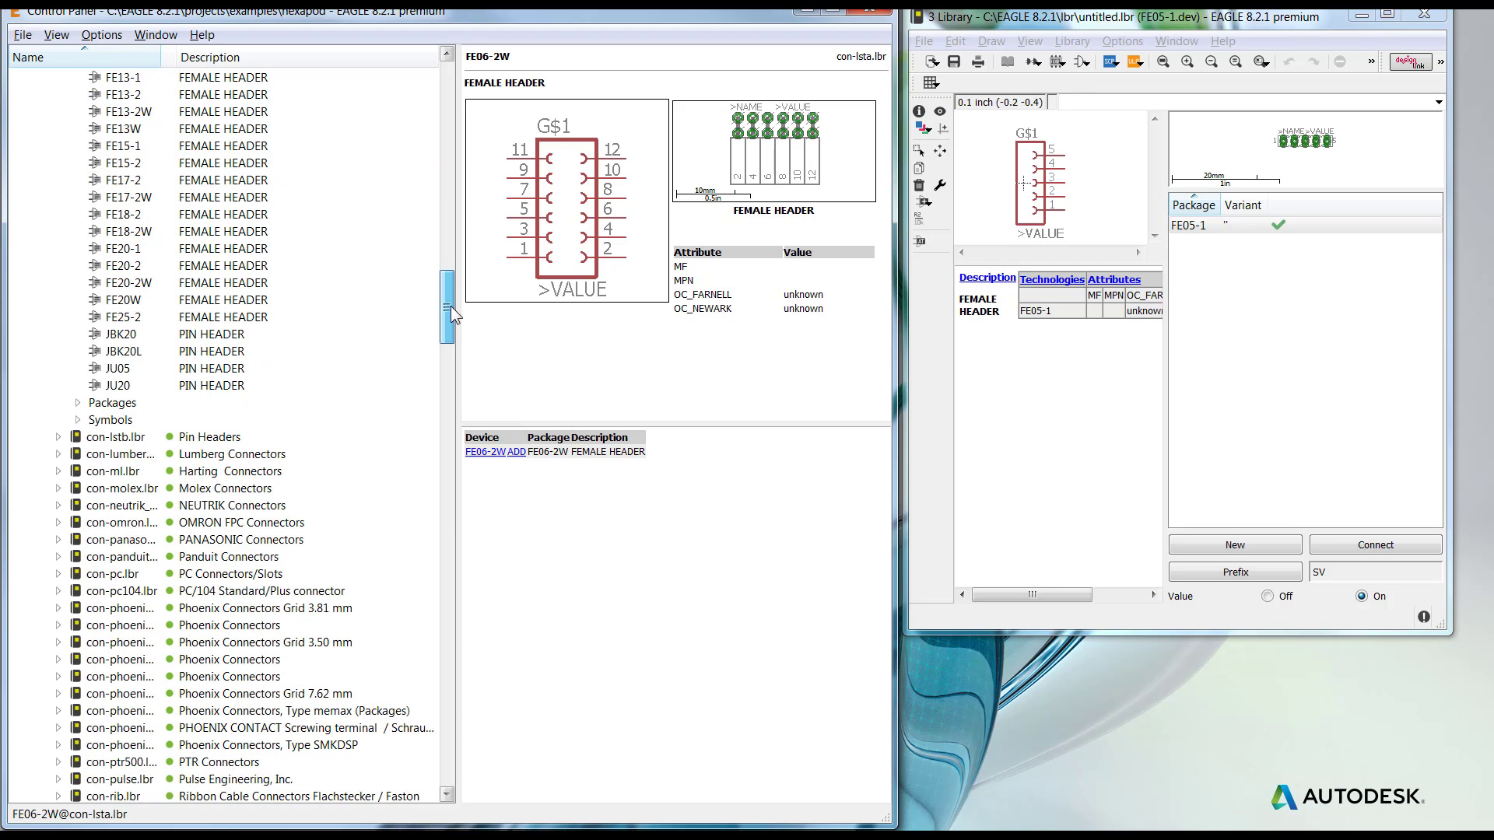
List con-lsta's packages, show untitled.lbr's table of contents, and preview package FE07-2W
click(78, 403)
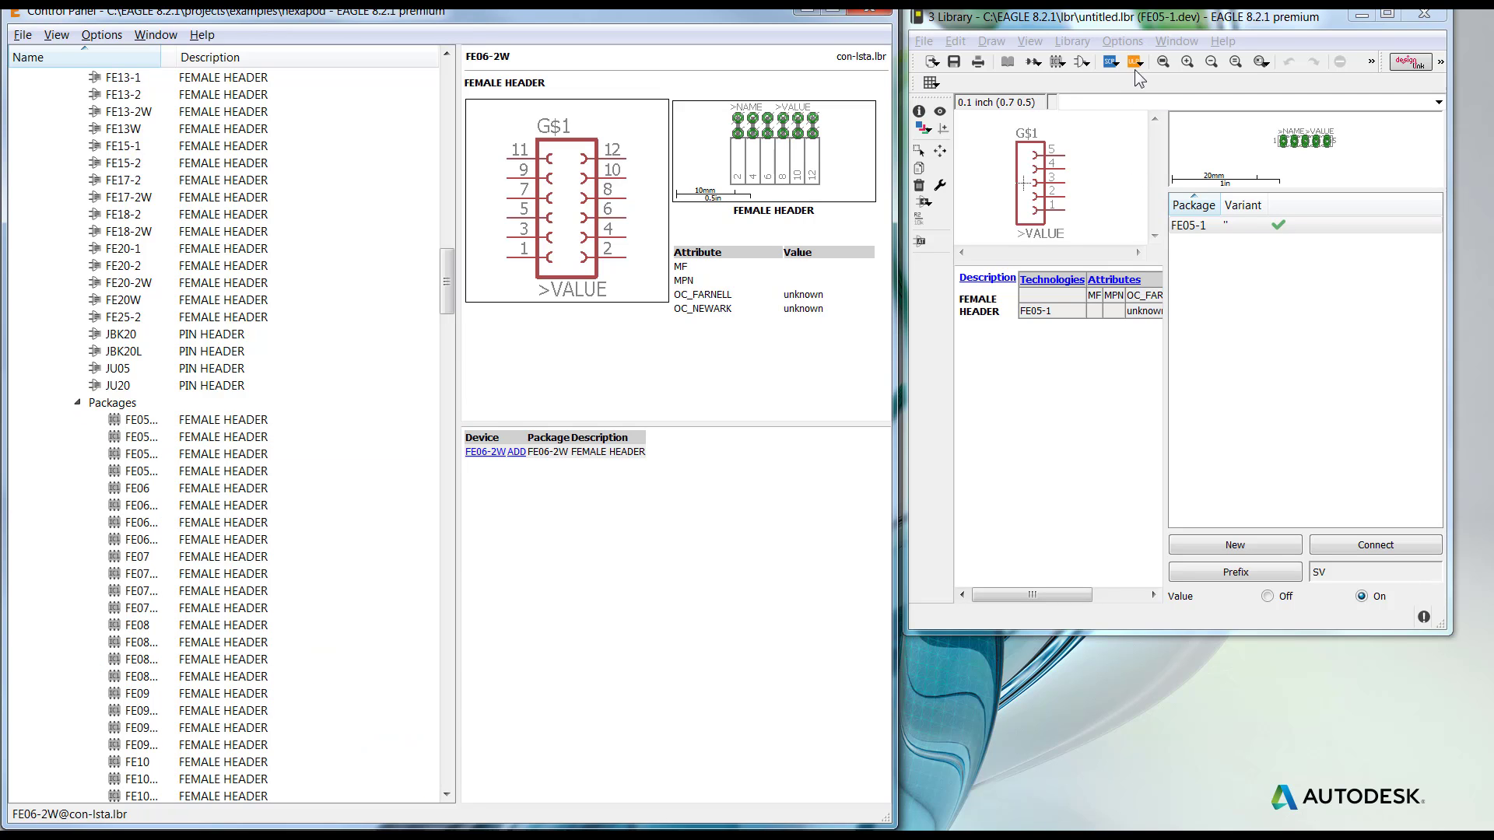
click(1145, 26)
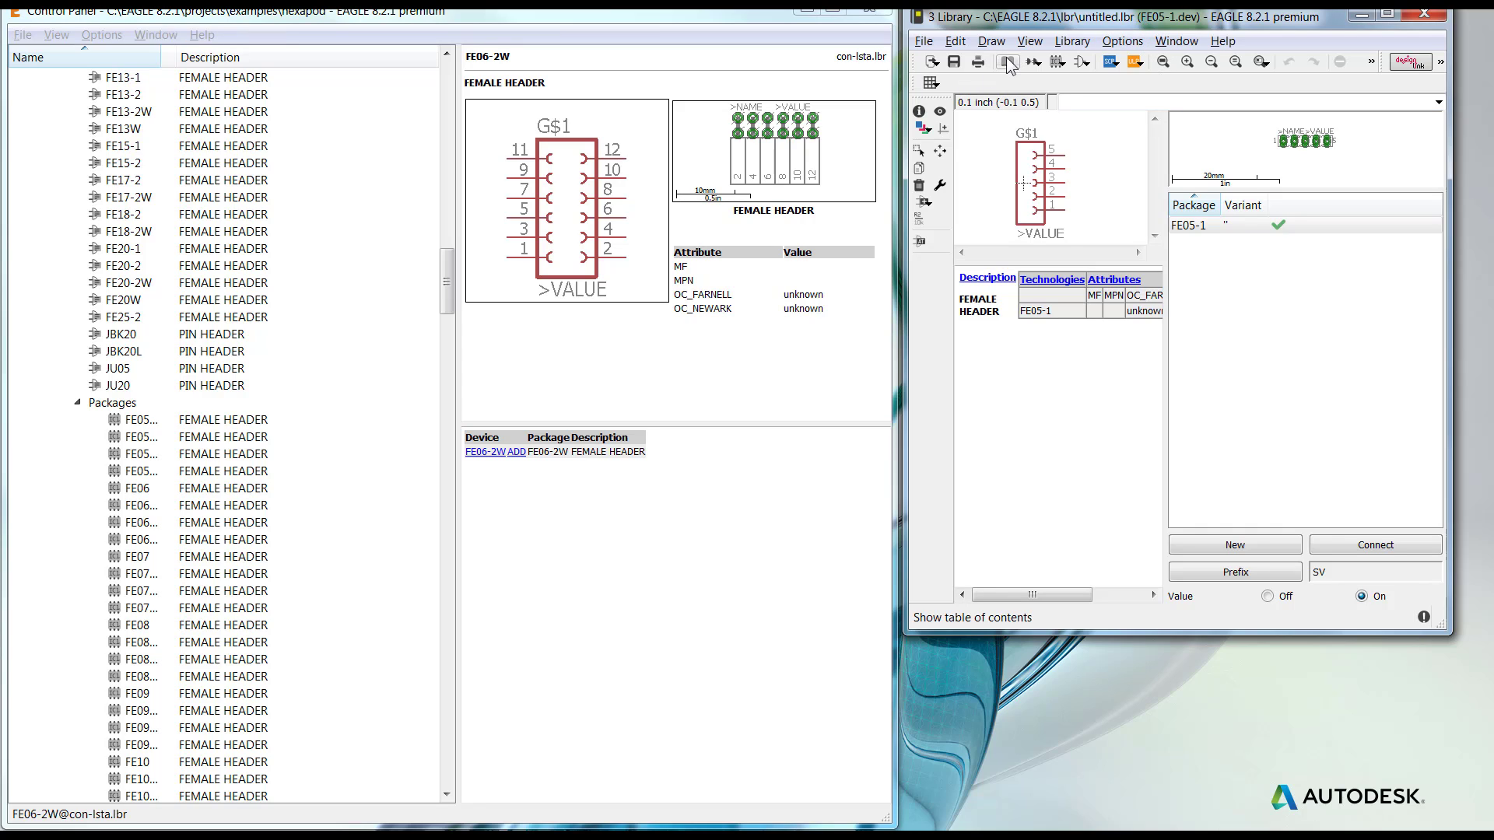
click(1007, 62)
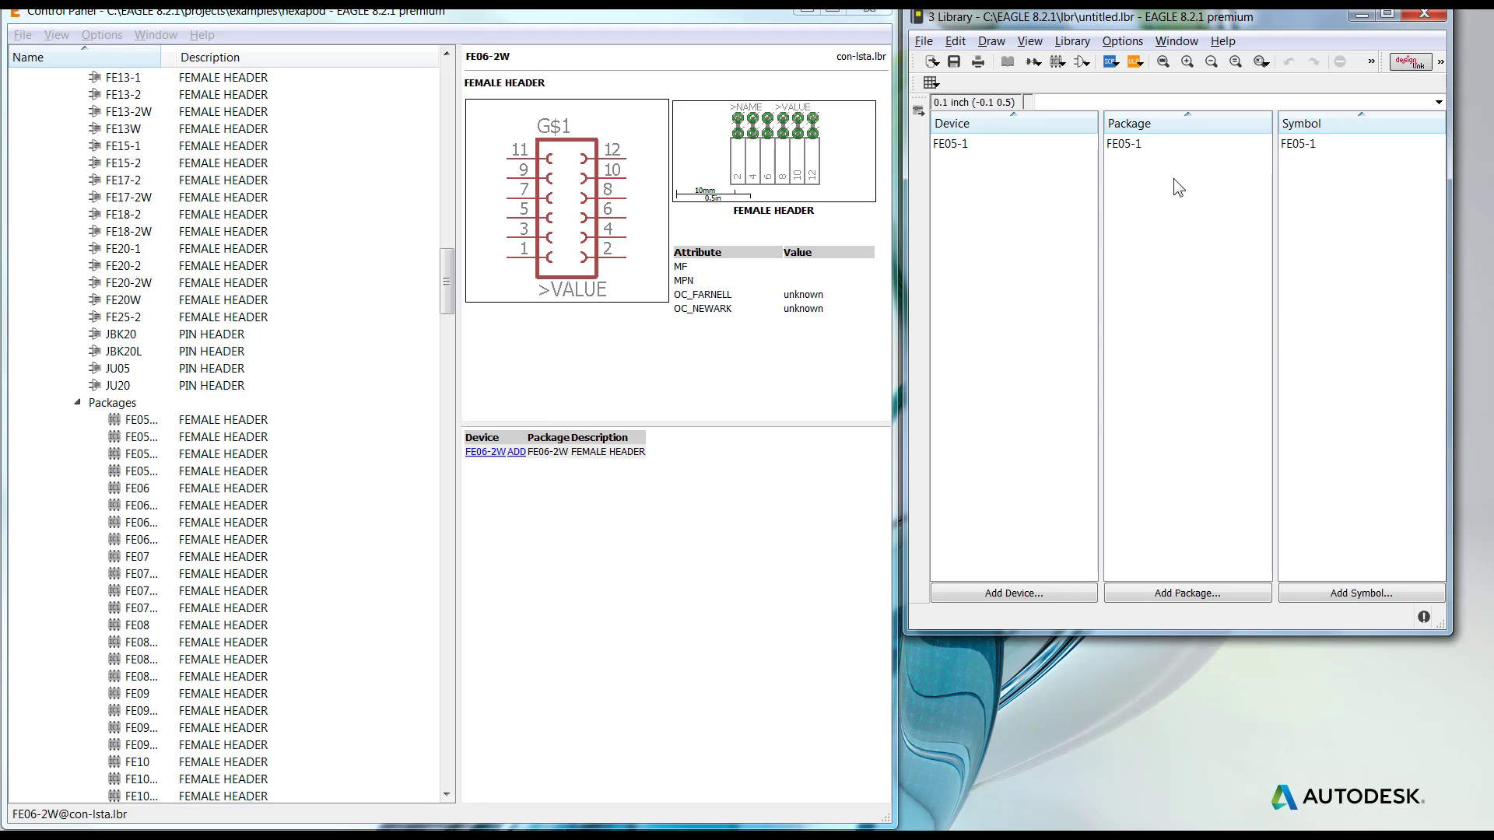
click(184, 594)
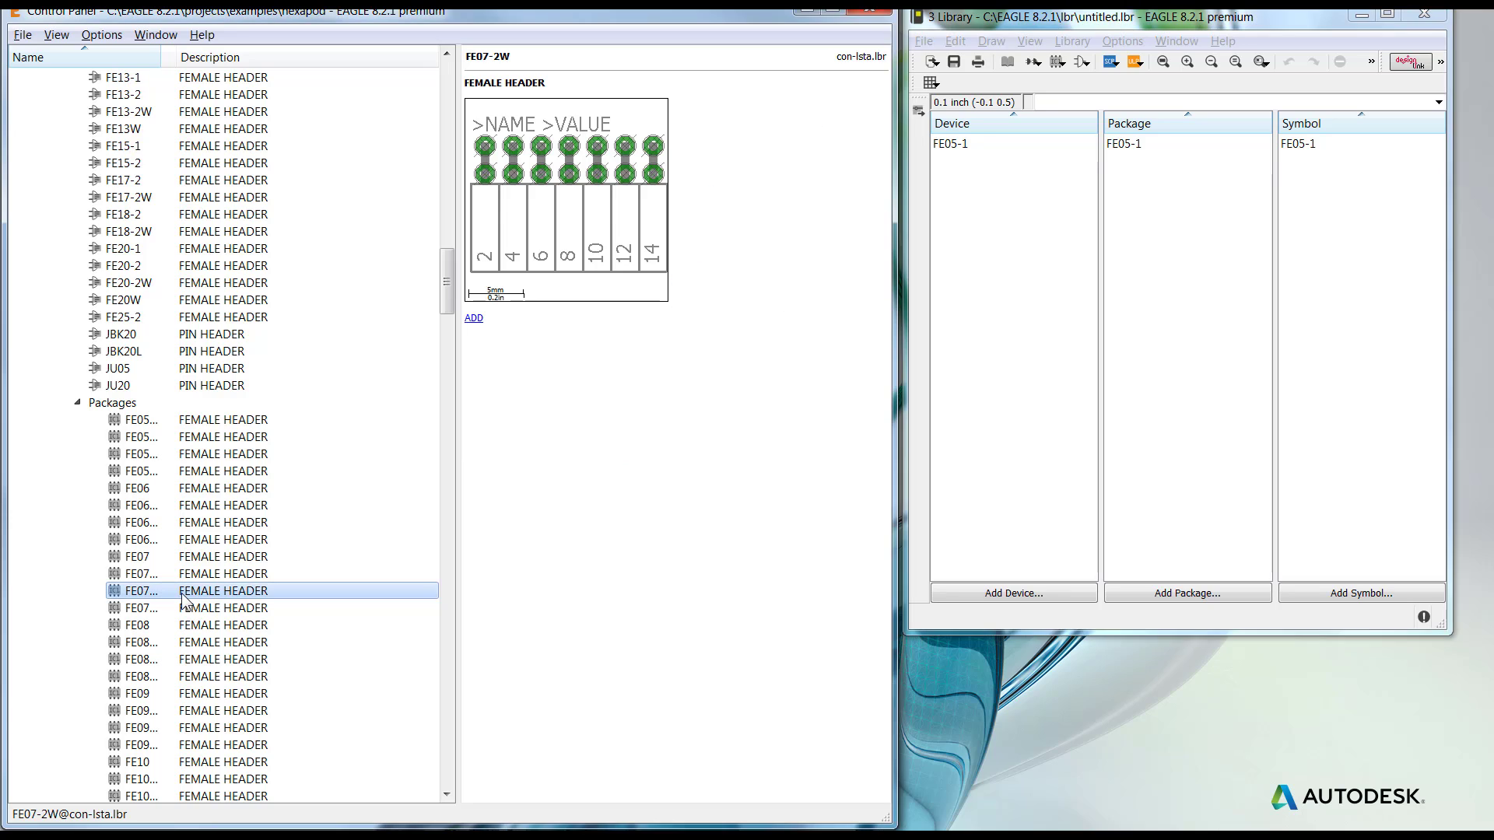
Copy the FE05W package from con-lsta into untitled.lbr and enlarge its package drawing area
click(185, 472)
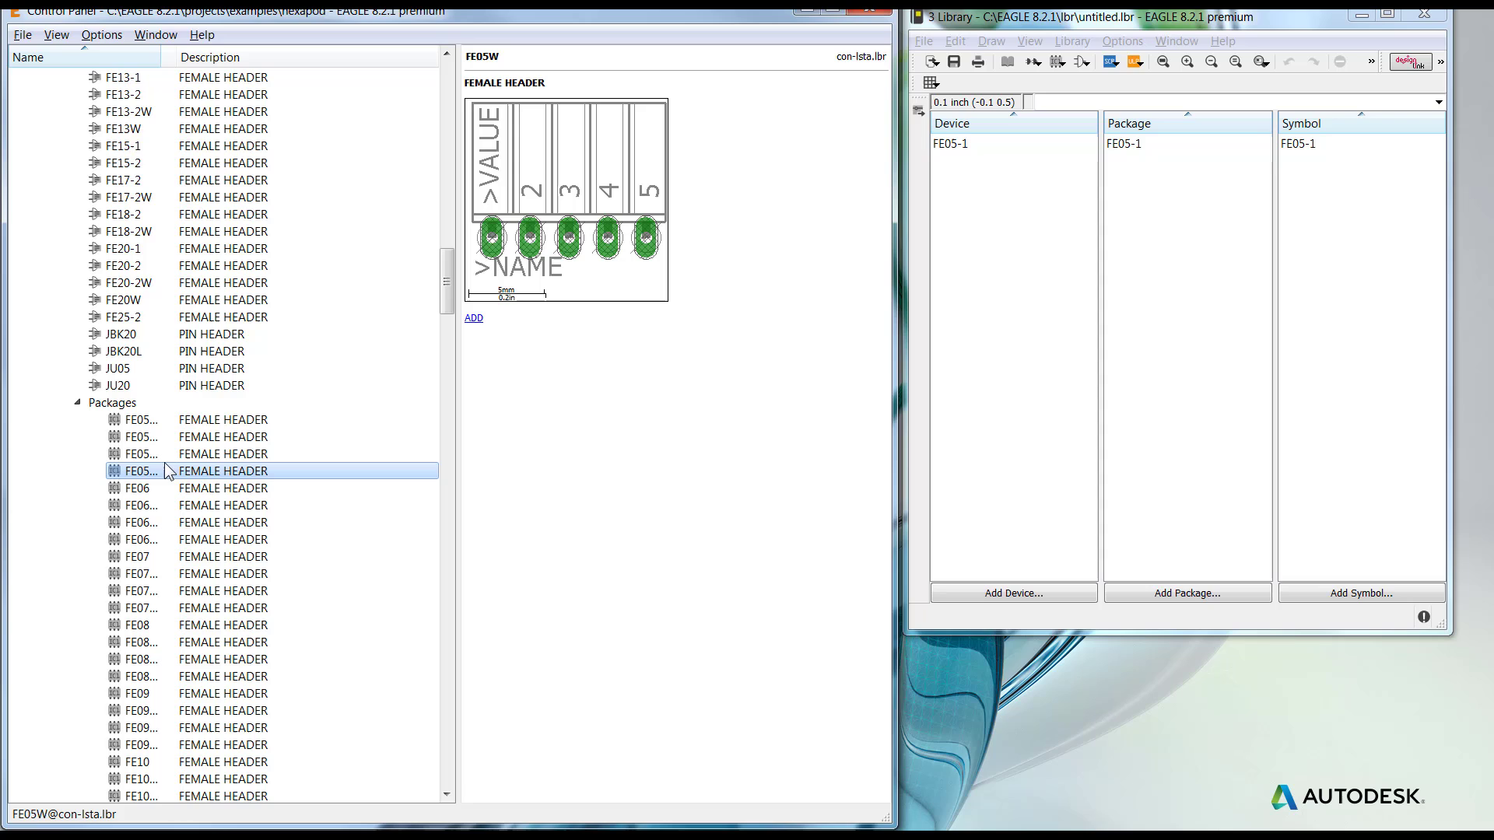
key(Down)
key(Down)
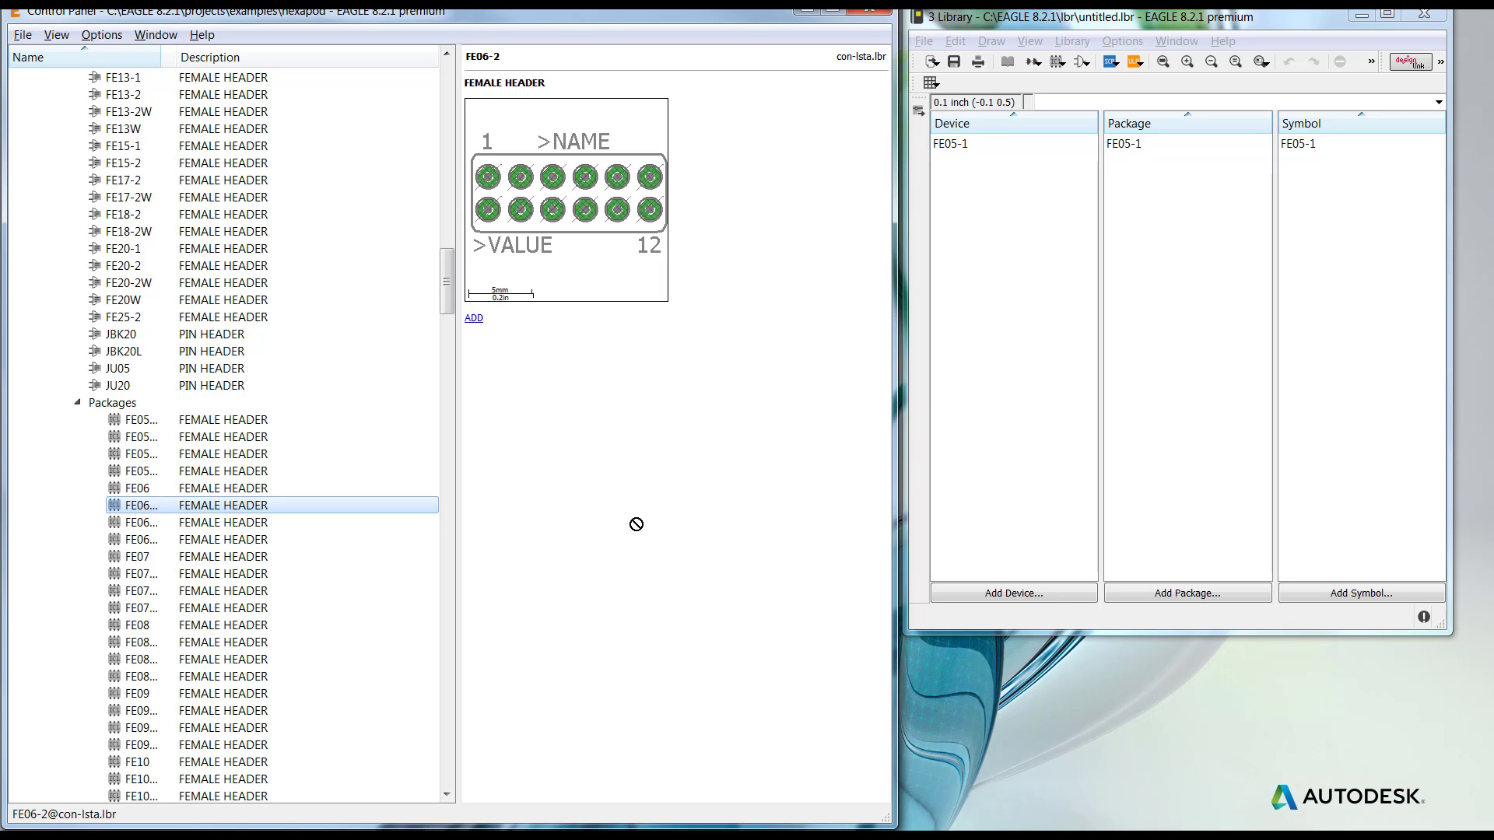
drag(1088, 324, 1082, 327)
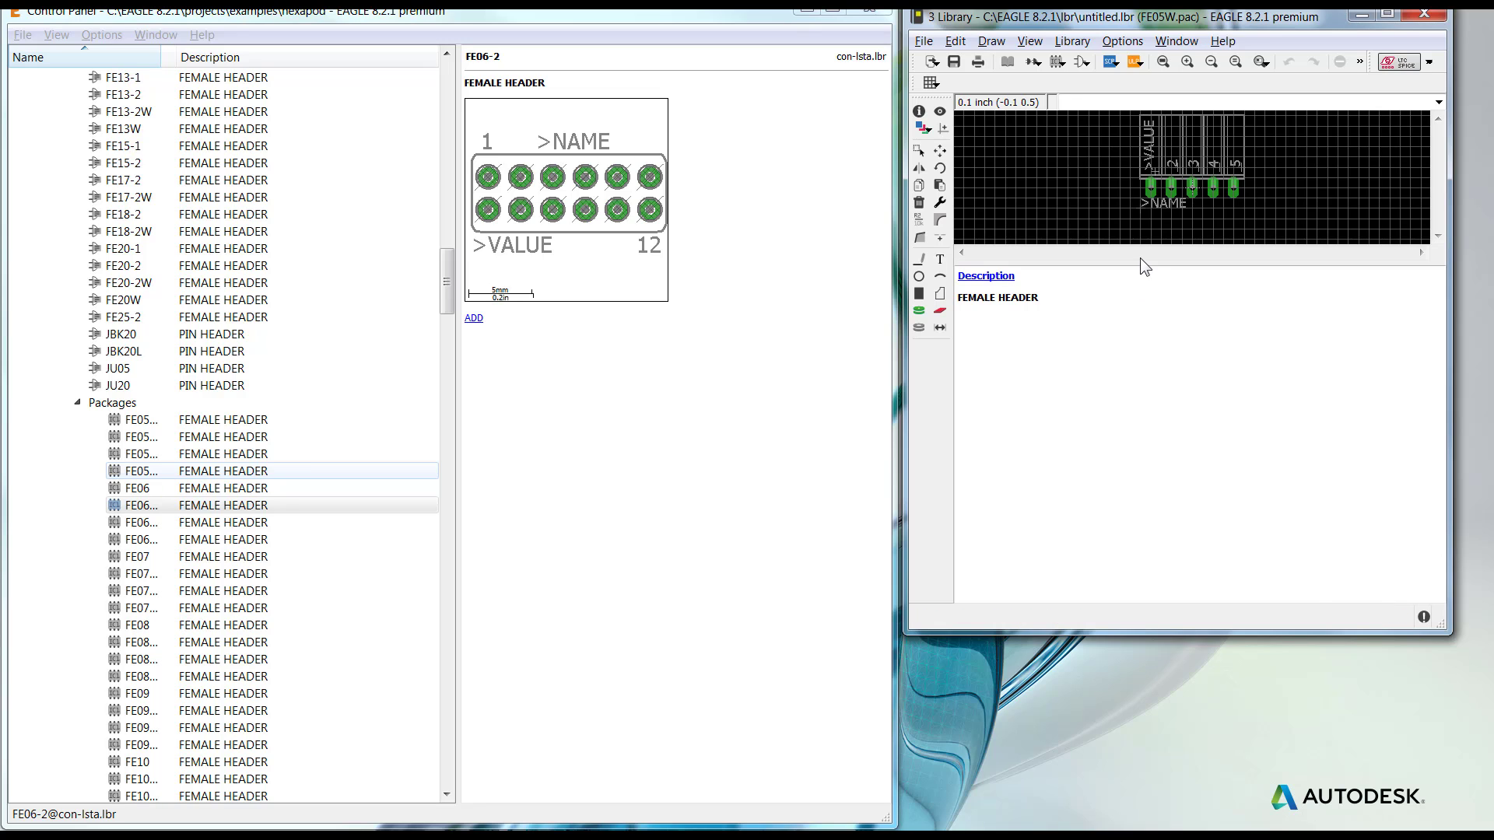
drag(1141, 263, 1147, 504)
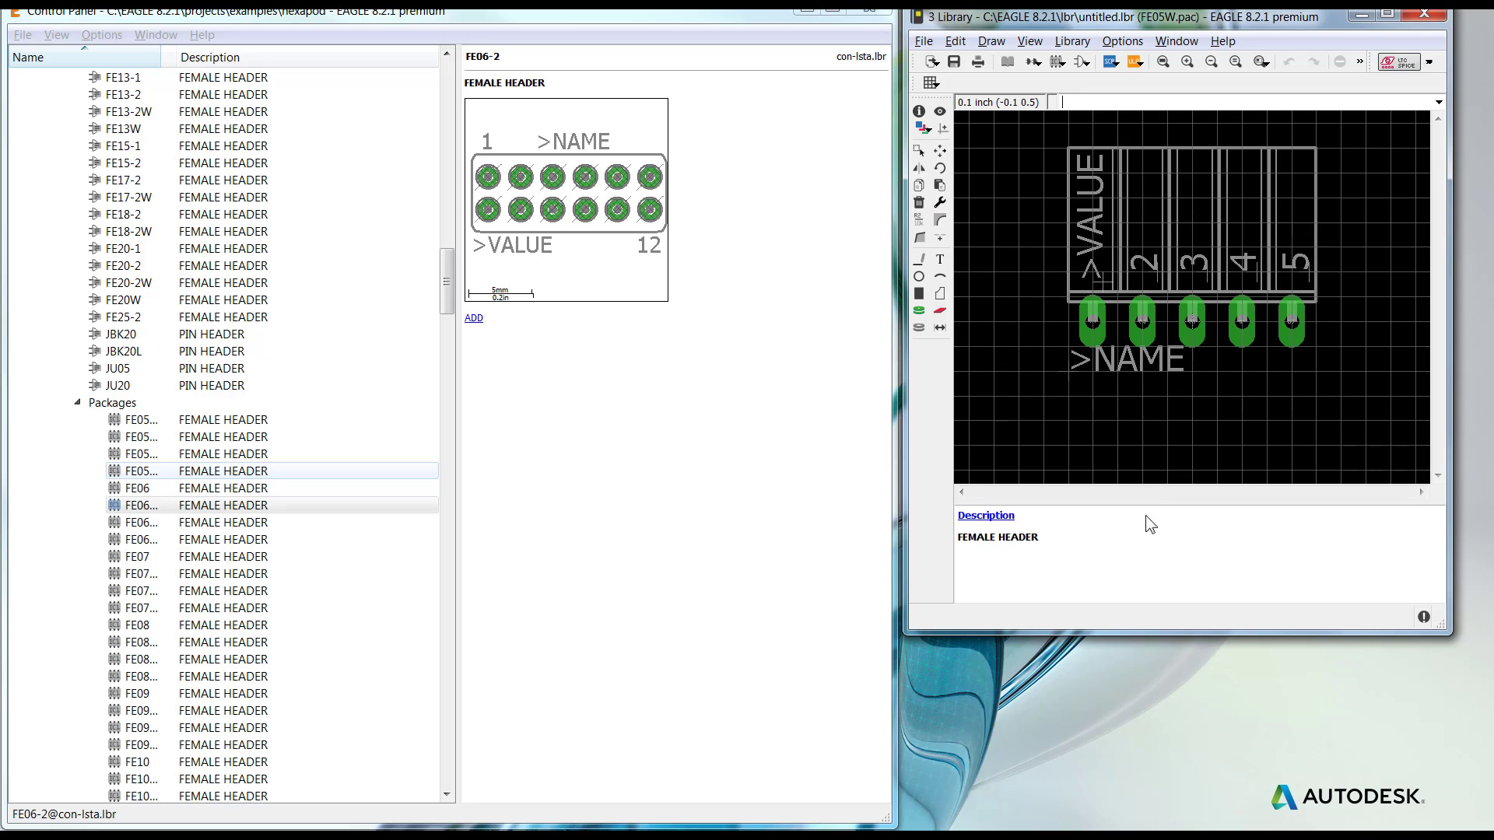
Browse con-lsta's FE symbols, copy FE09-1 into the new library, and show its contents
click(77, 403)
click(78, 420)
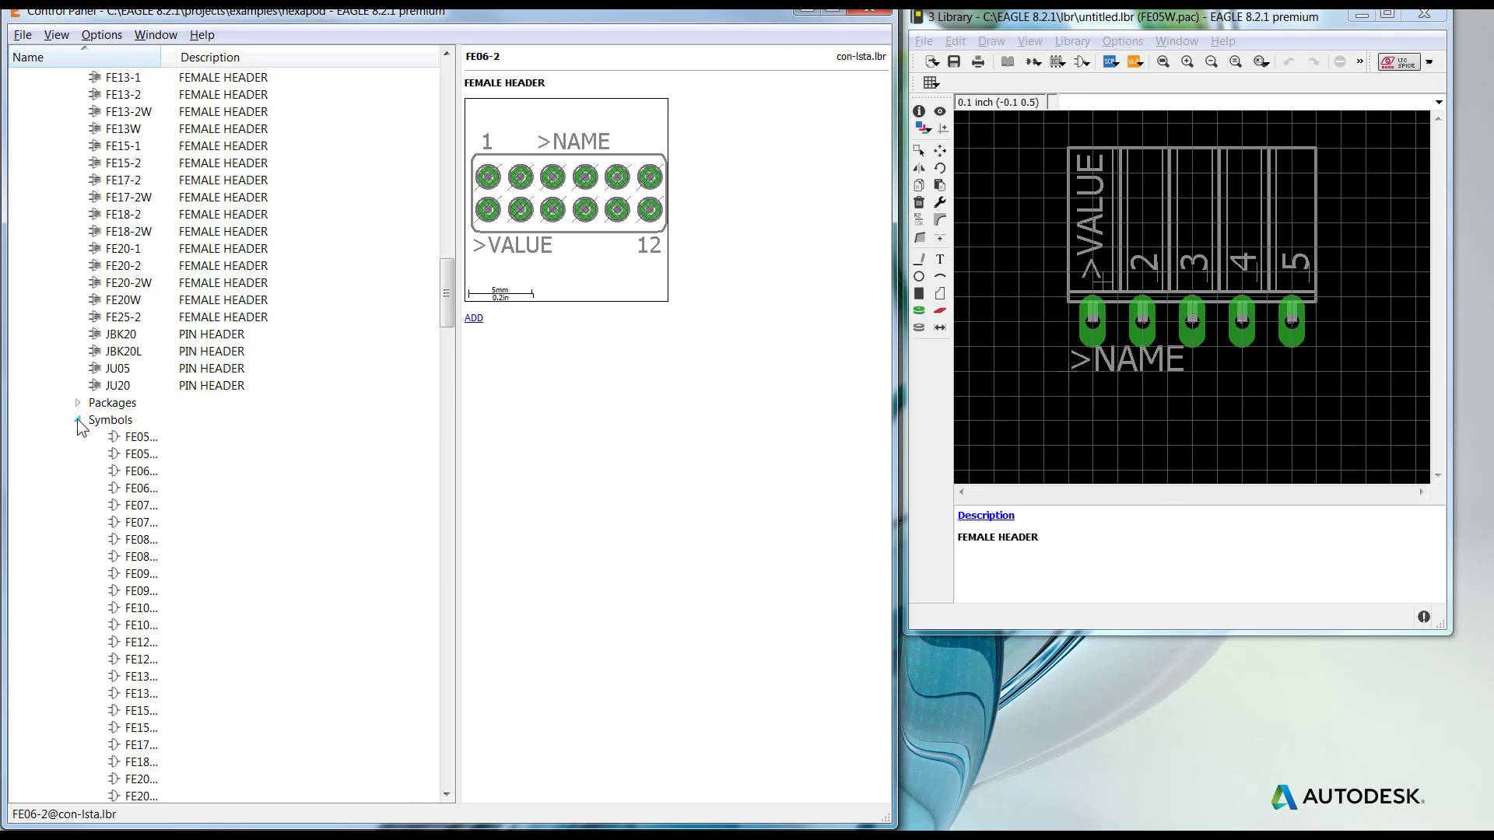
click(128, 471)
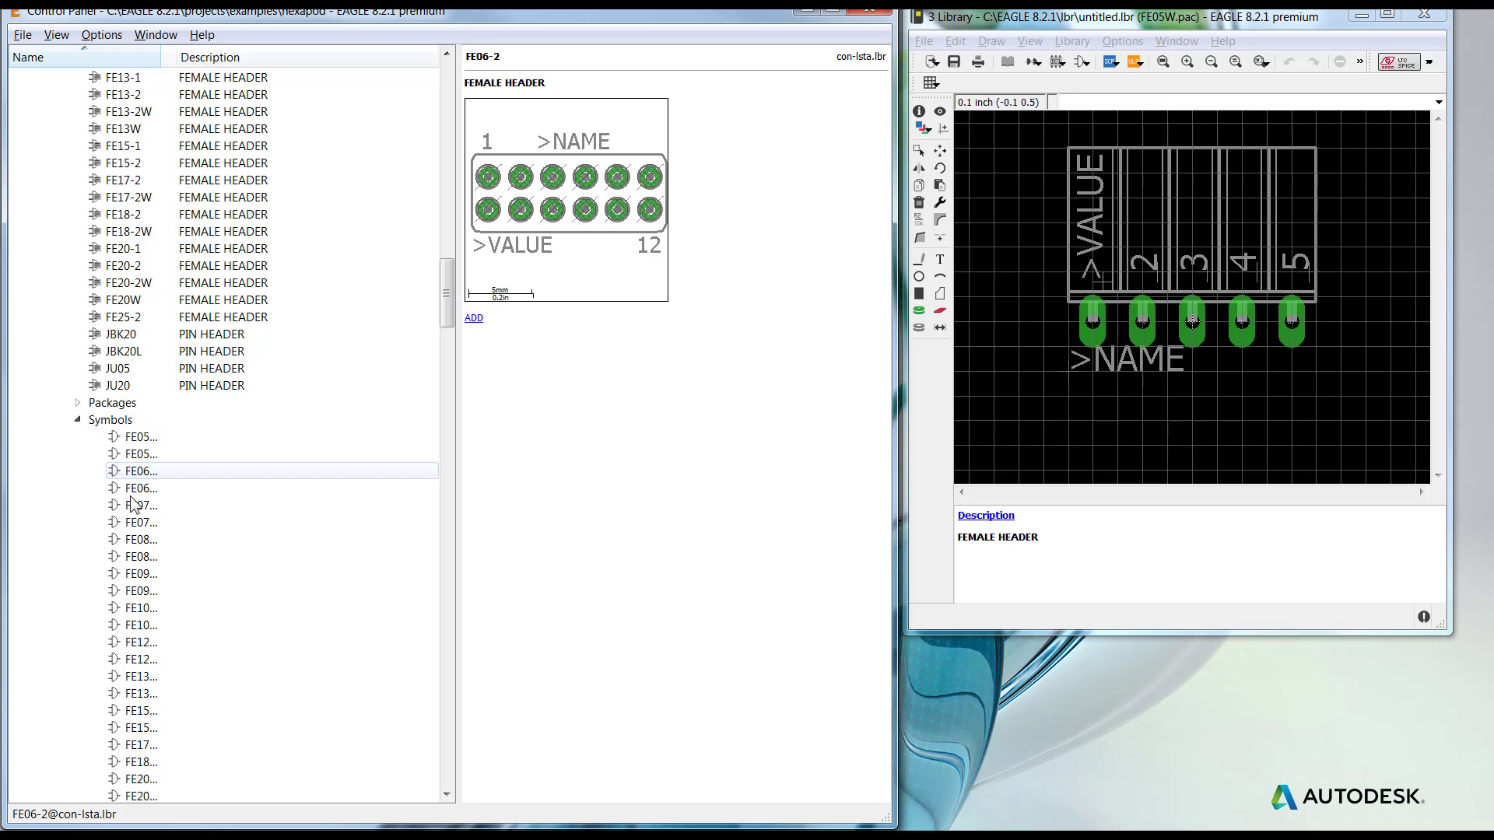
click(148, 545)
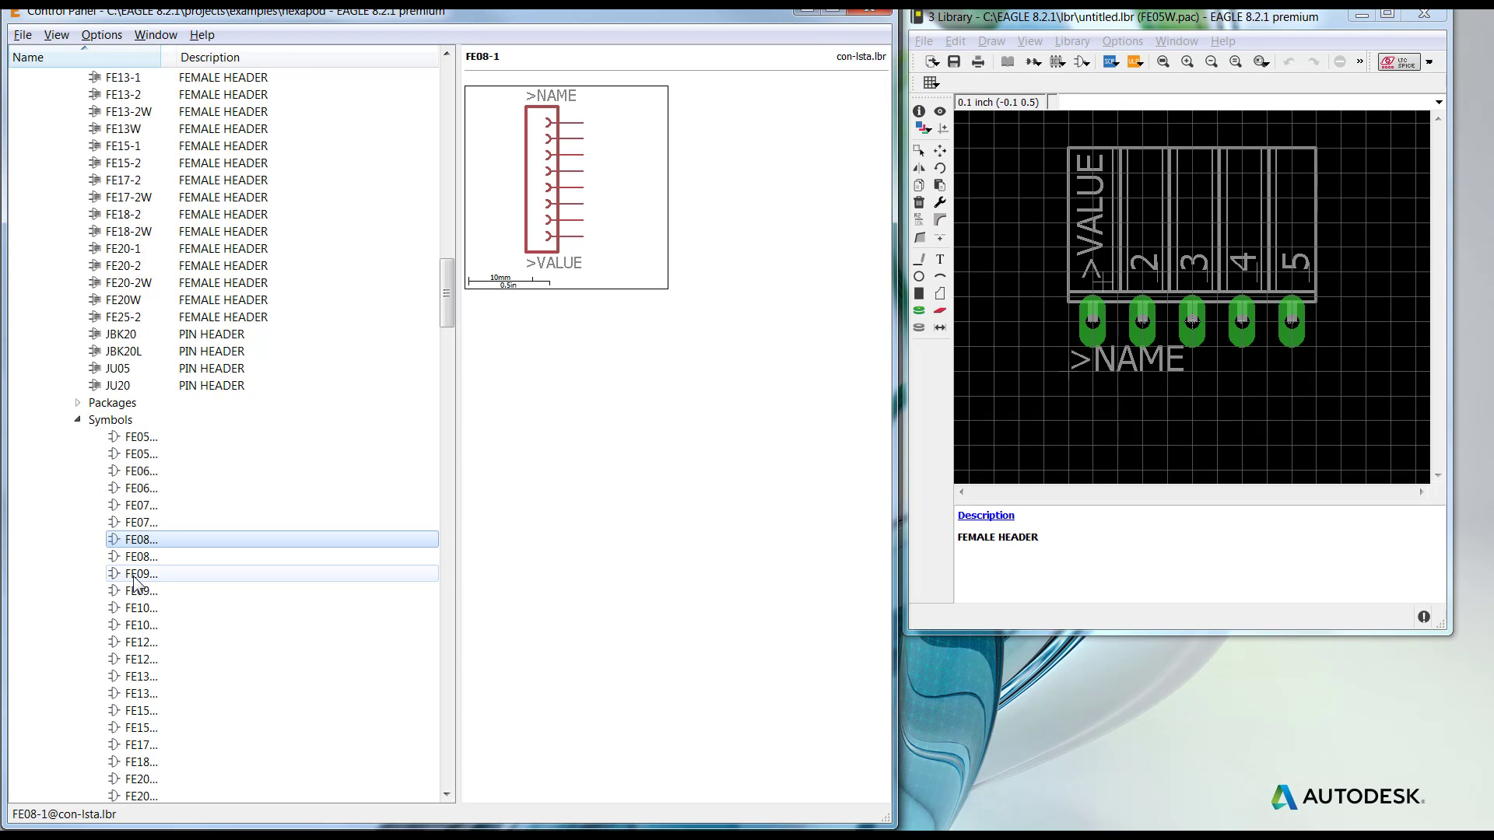
click(136, 579)
click(233, 593)
click(339, 604)
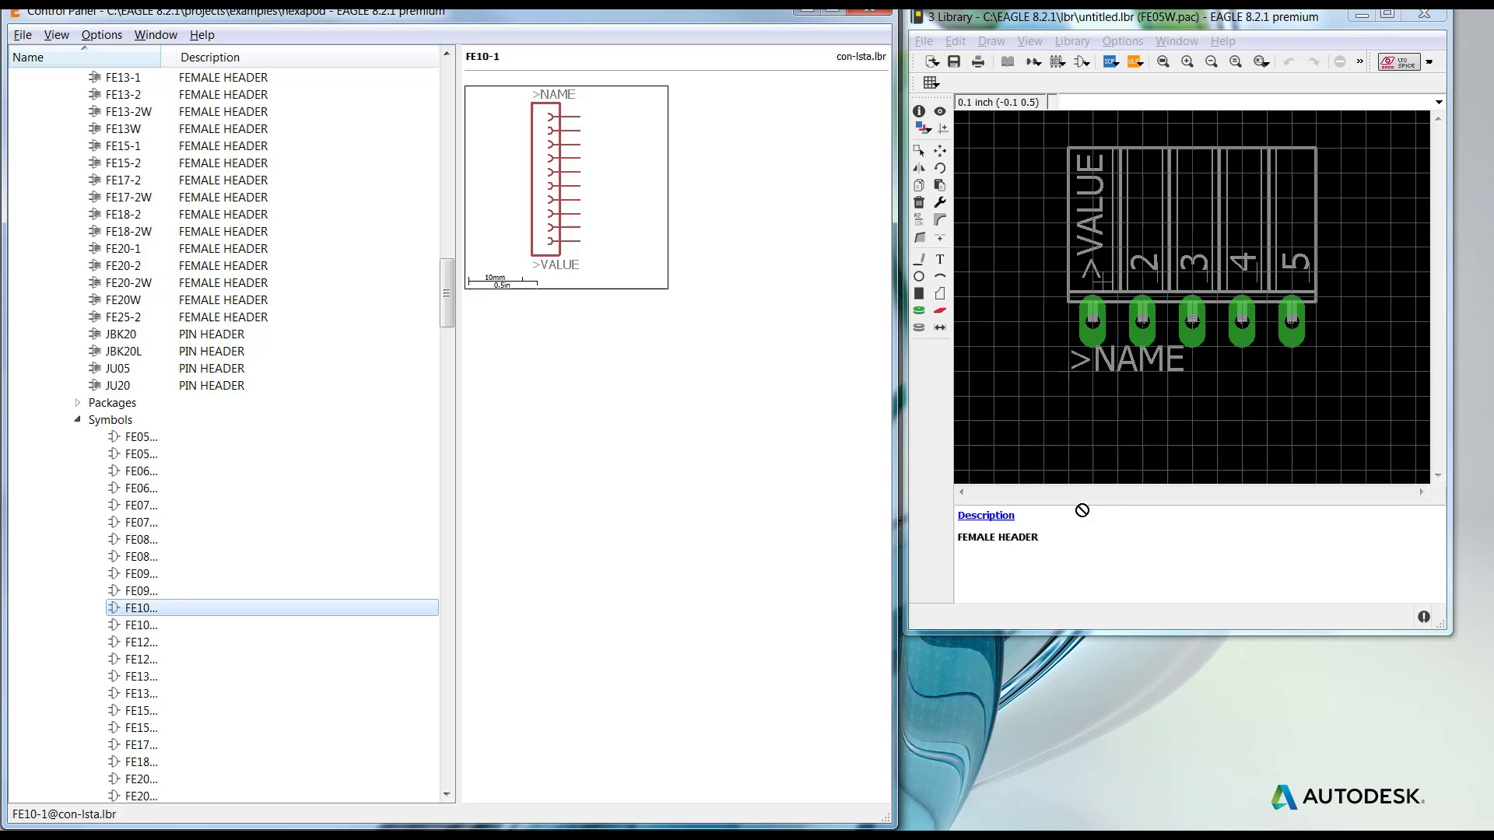
drag(1173, 436, 1173, 437)
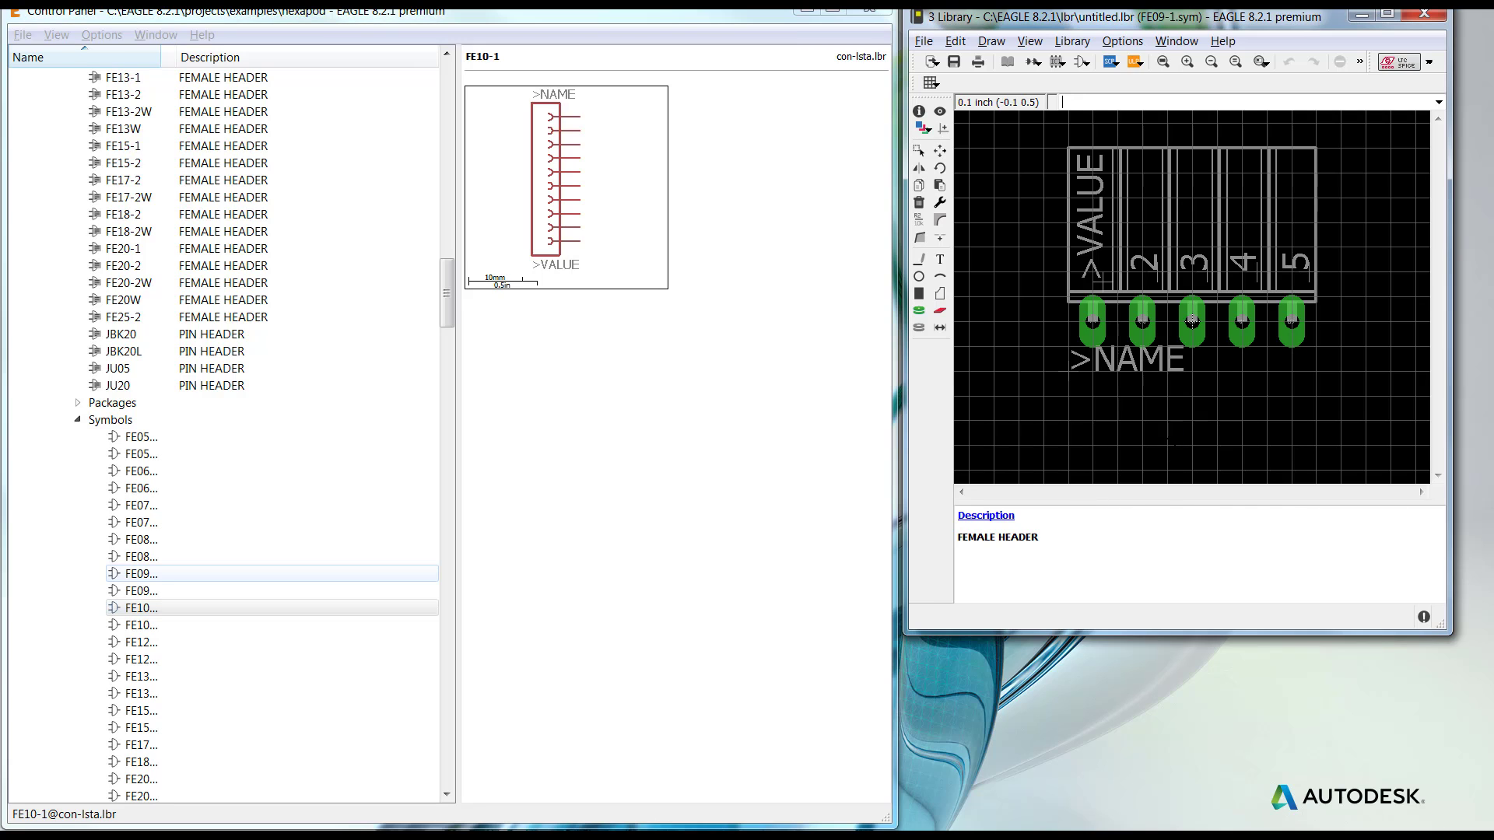
click(1008, 62)
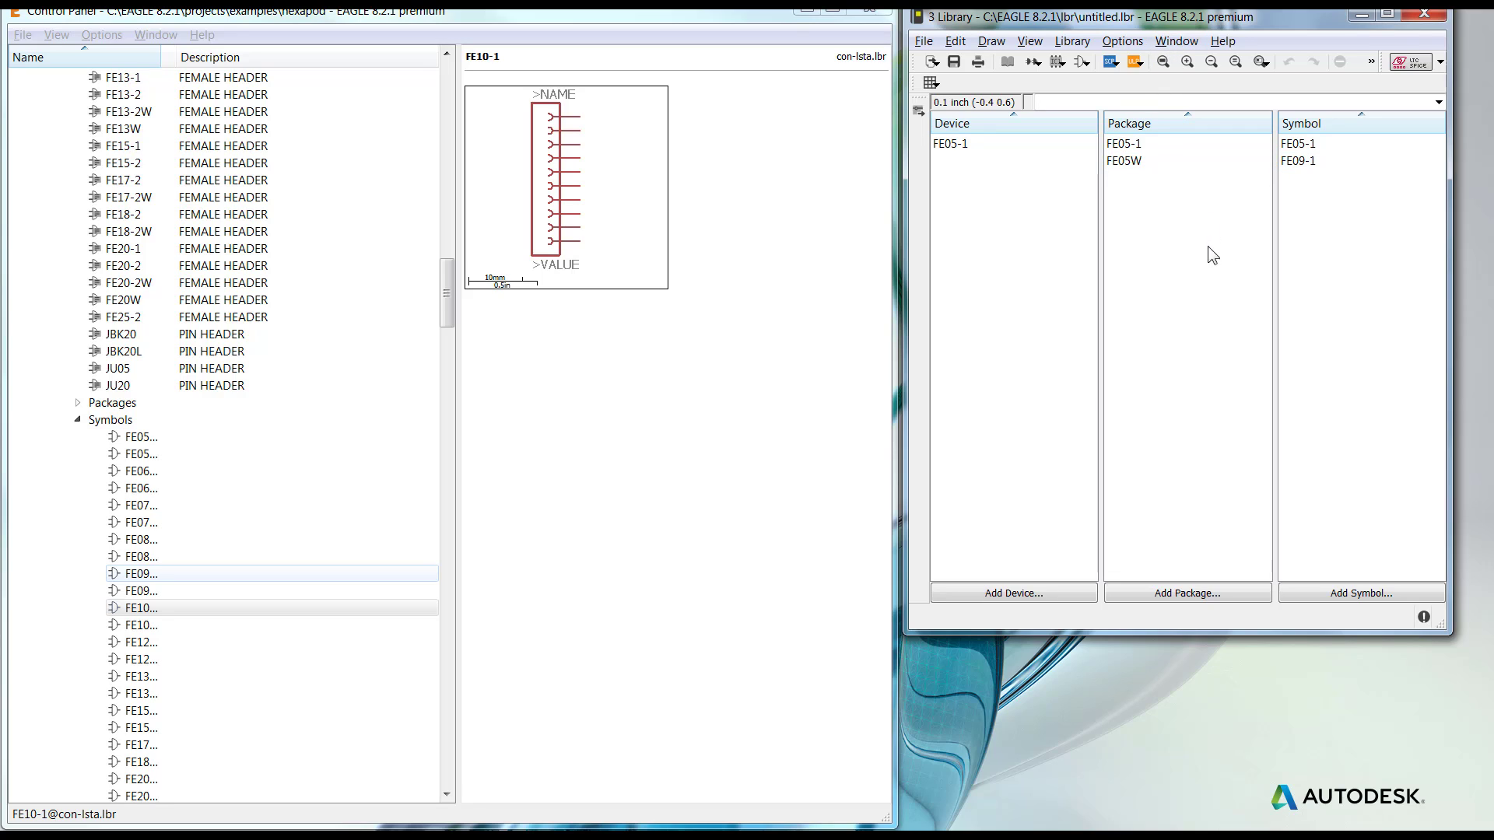
Maximize the library editor and bring up the Add Package dialog, moved into place
click(1386, 14)
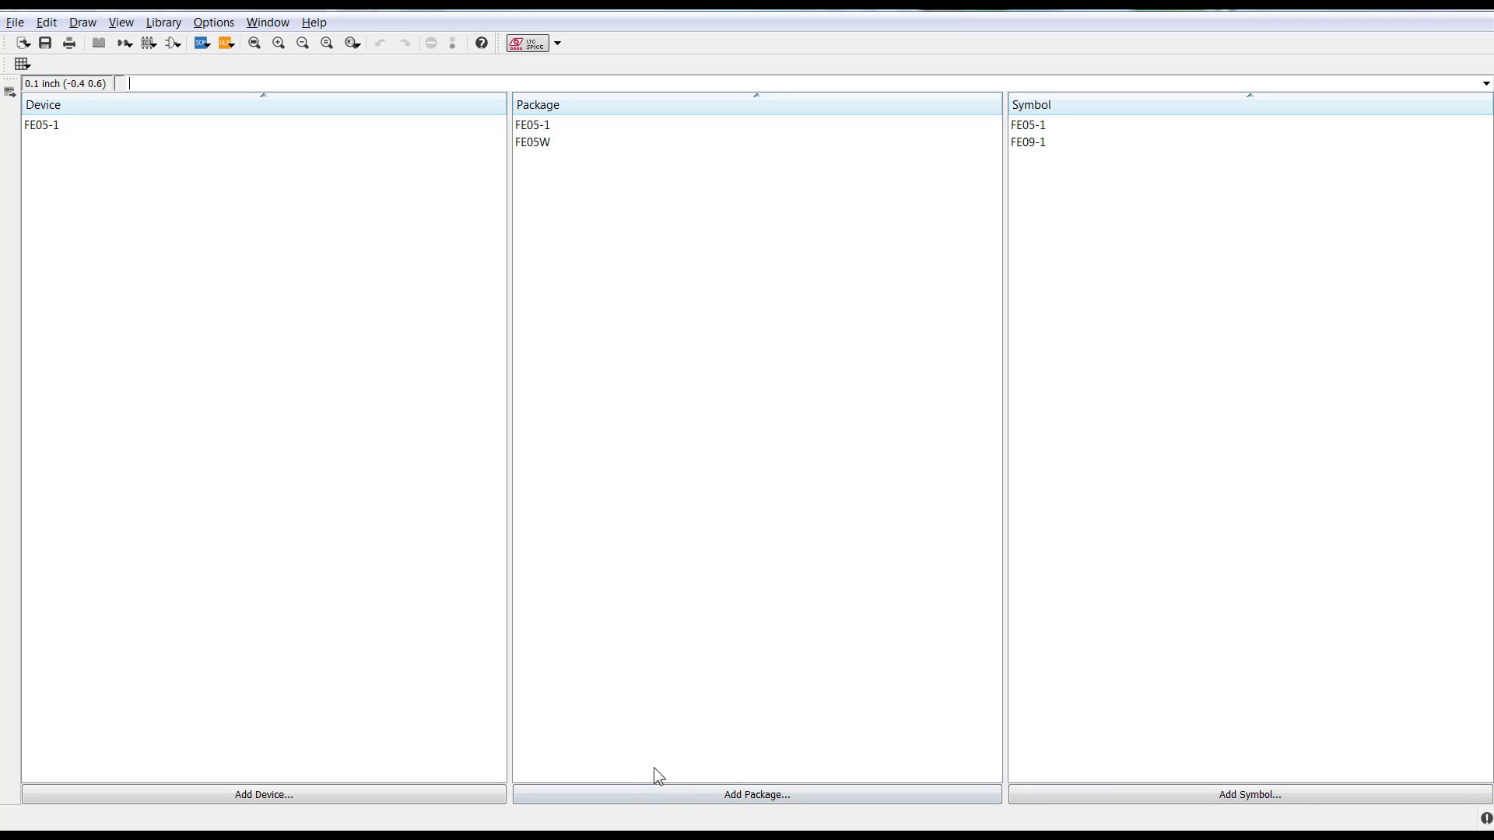
click(768, 795)
drag(774, 720, 711, 571)
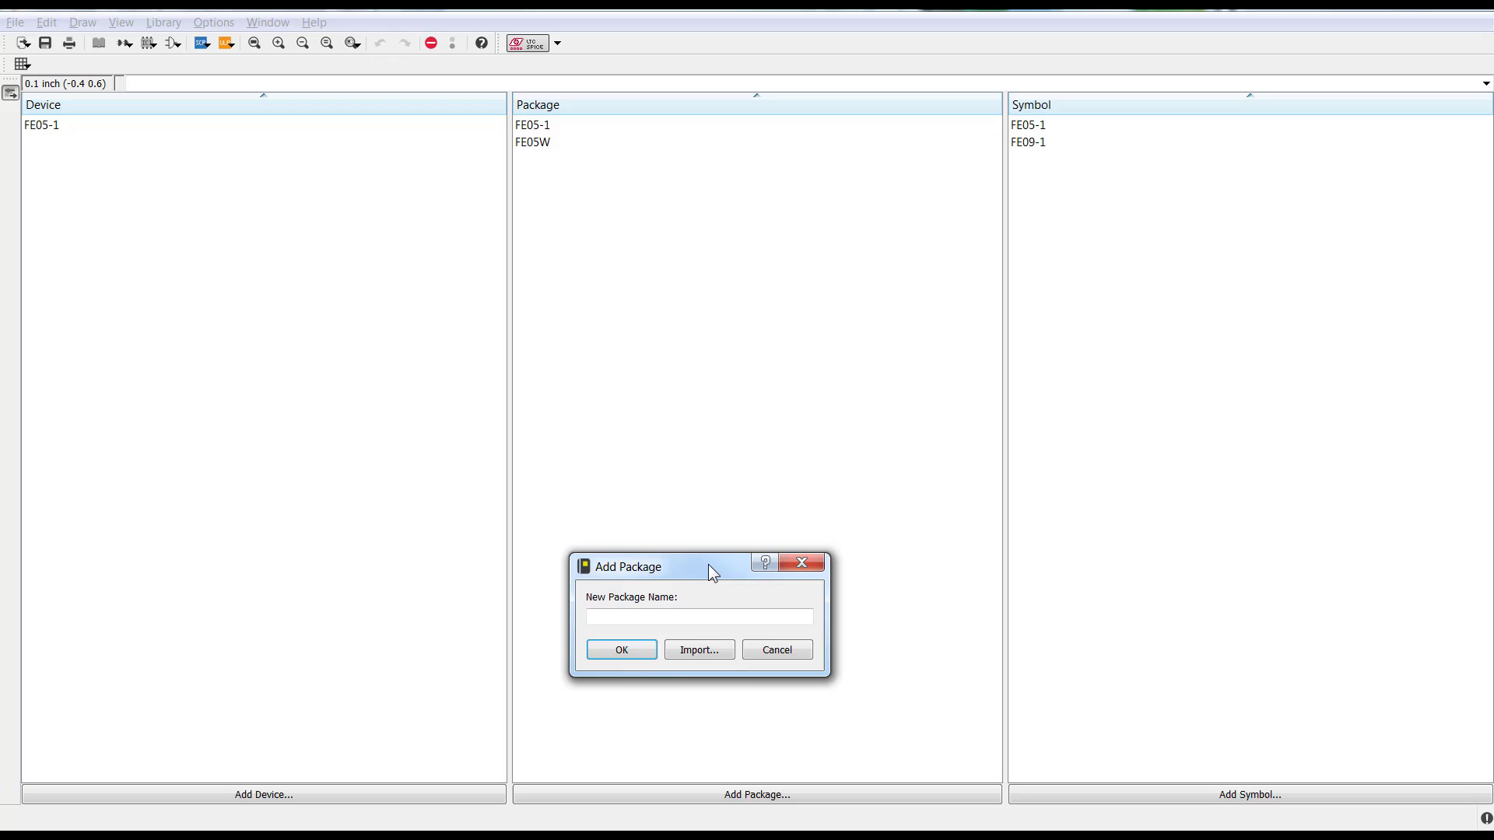
Import the DCJ0202 DC power jack package from the con-jack library
click(726, 652)
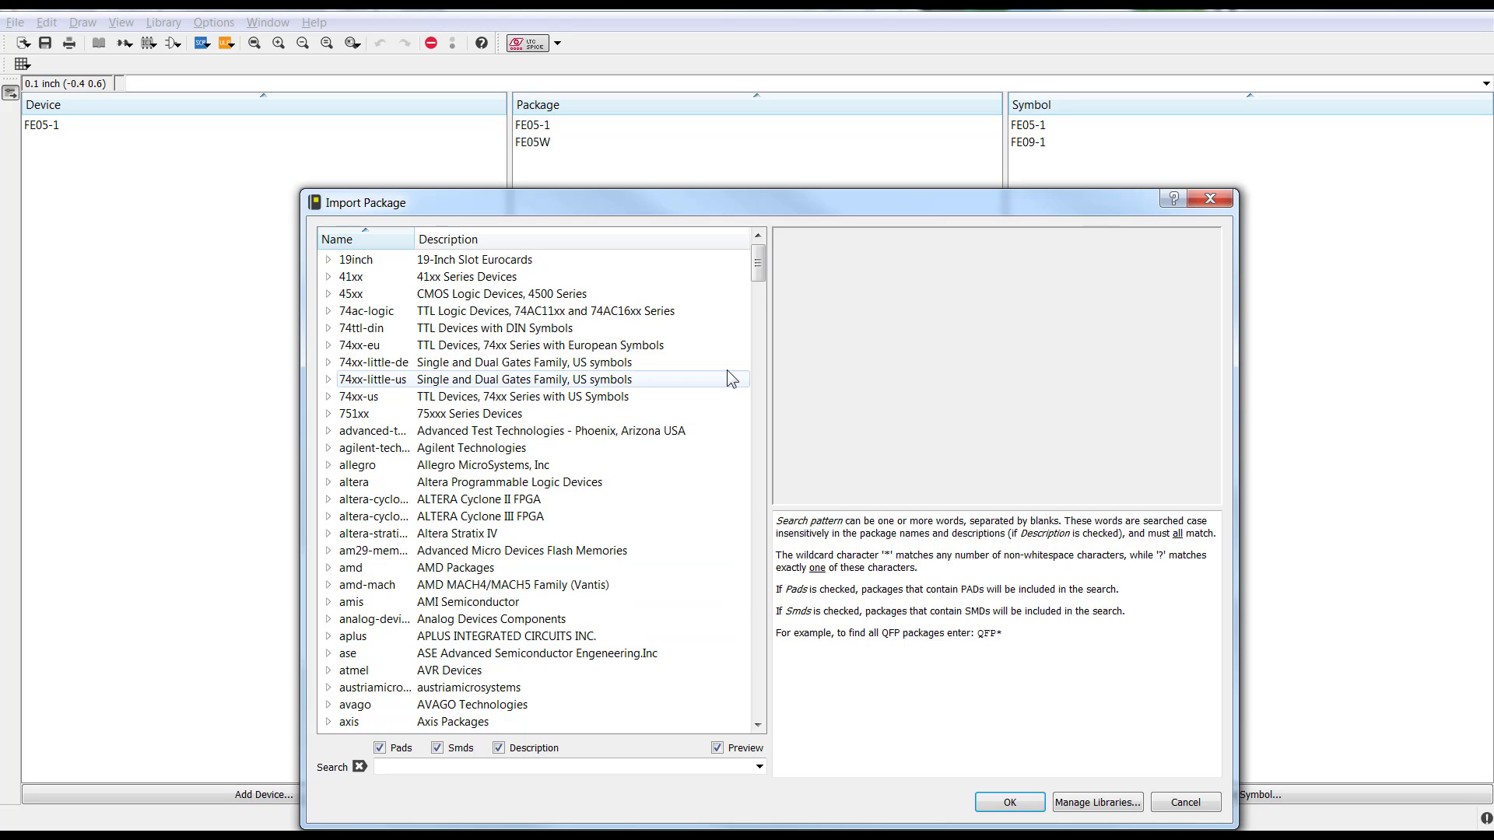
drag(756, 273, 777, 361)
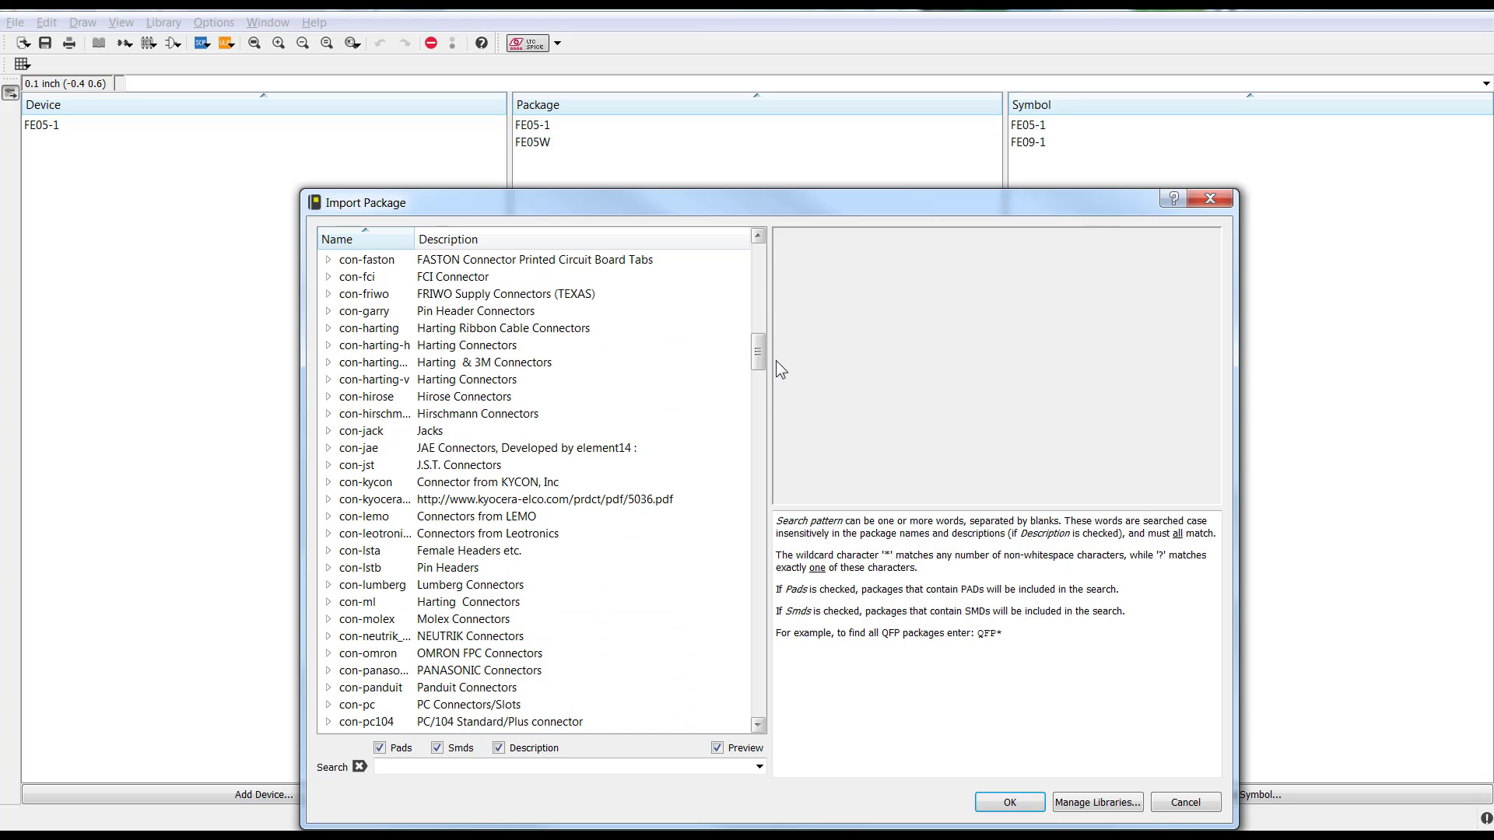
click(328, 431)
click(392, 449)
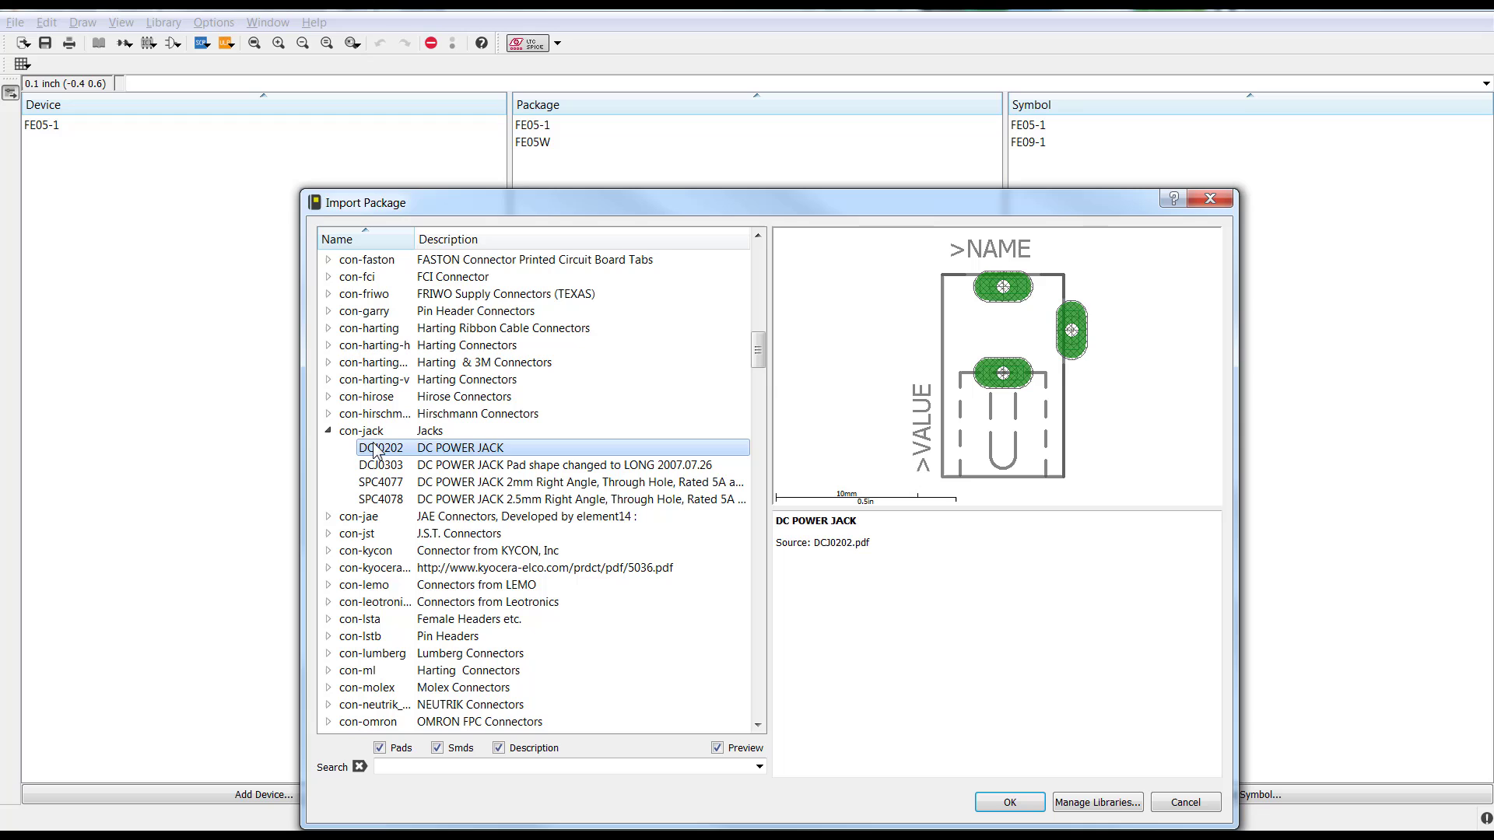
click(995, 808)
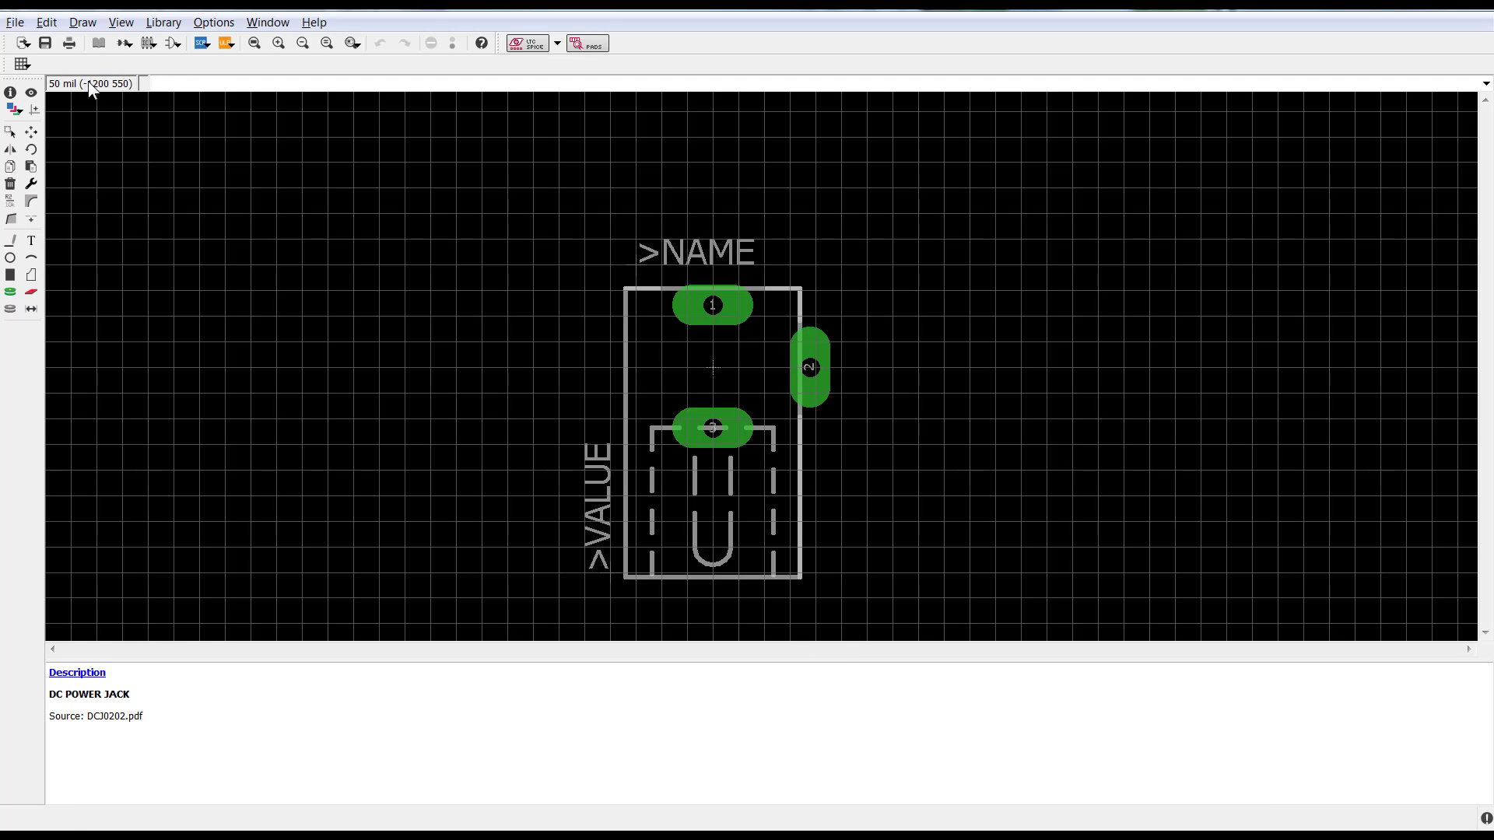
Show the library contents, now listing DCJ0202, and start adding a new device
click(101, 43)
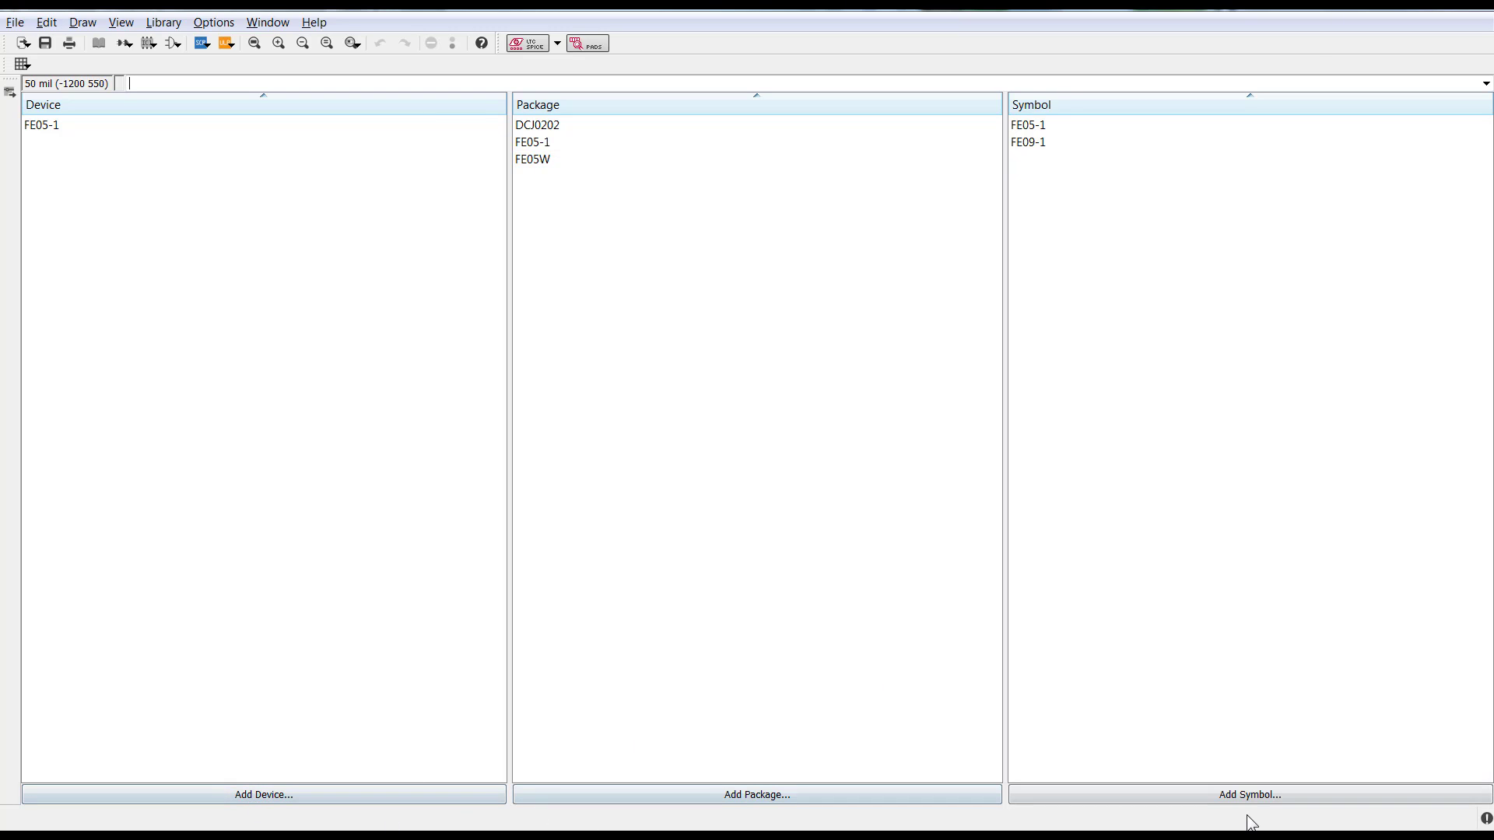
click(261, 788)
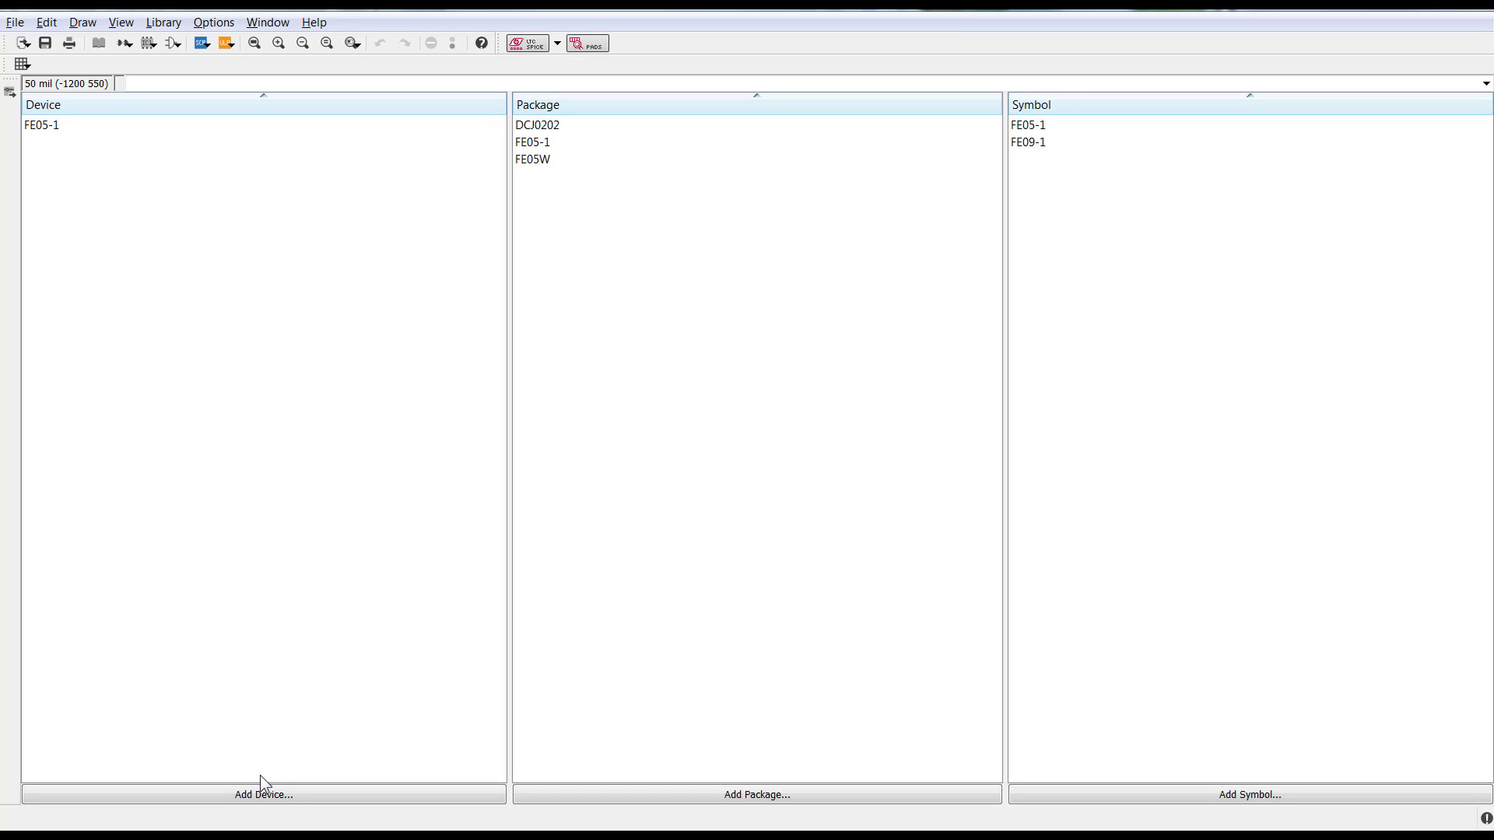